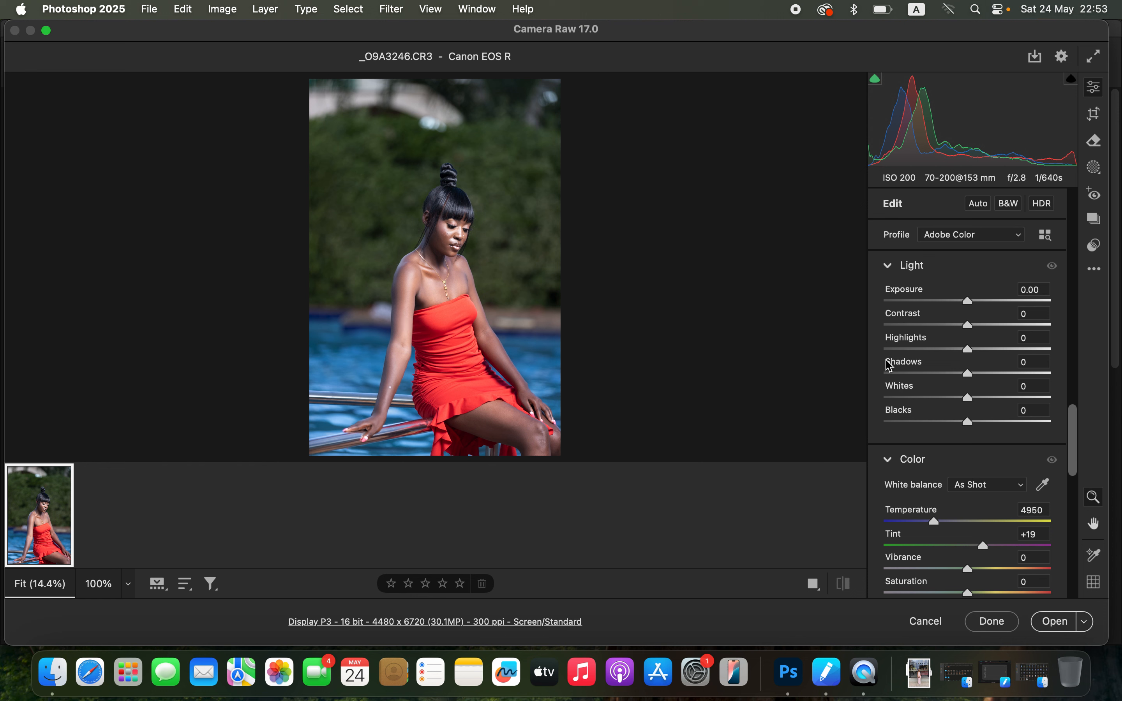
# Step: Lower the photo's Highlights to -68 and its Whites to -53
pyautogui.moveTo(968, 350); pyautogui.dragTo(916, 349)
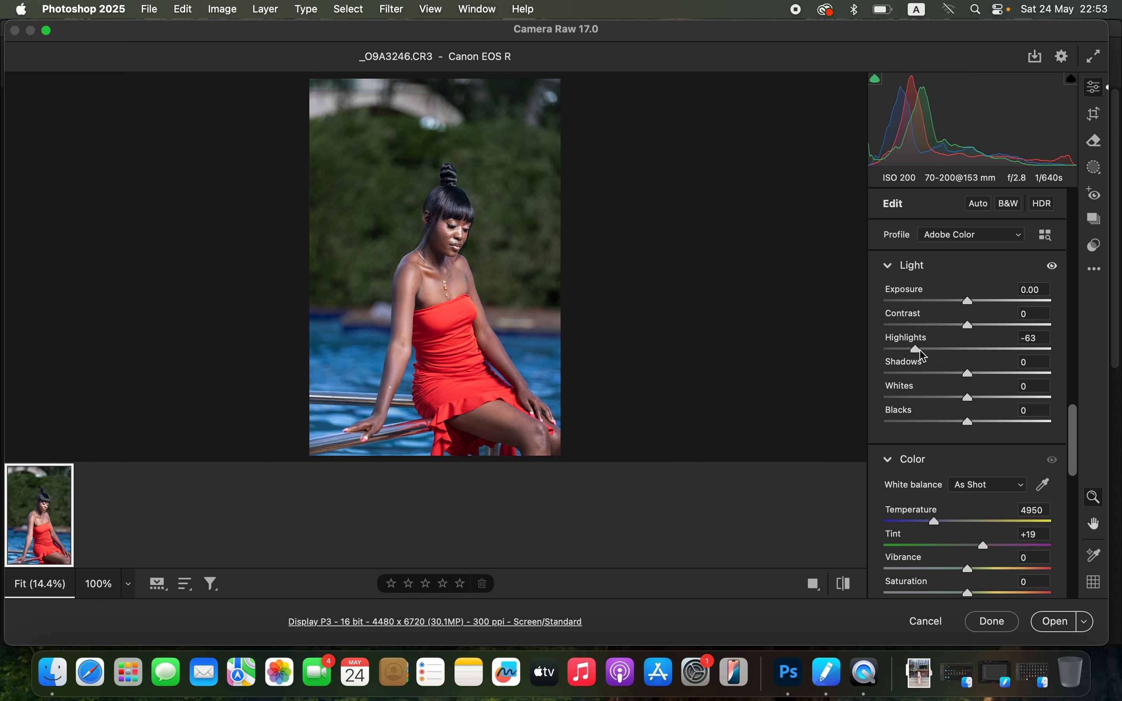
pyautogui.moveTo(960, 397); pyautogui.dragTo(926, 398)
pyautogui.moveTo(916, 350); pyautogui.dragTo(911, 350)
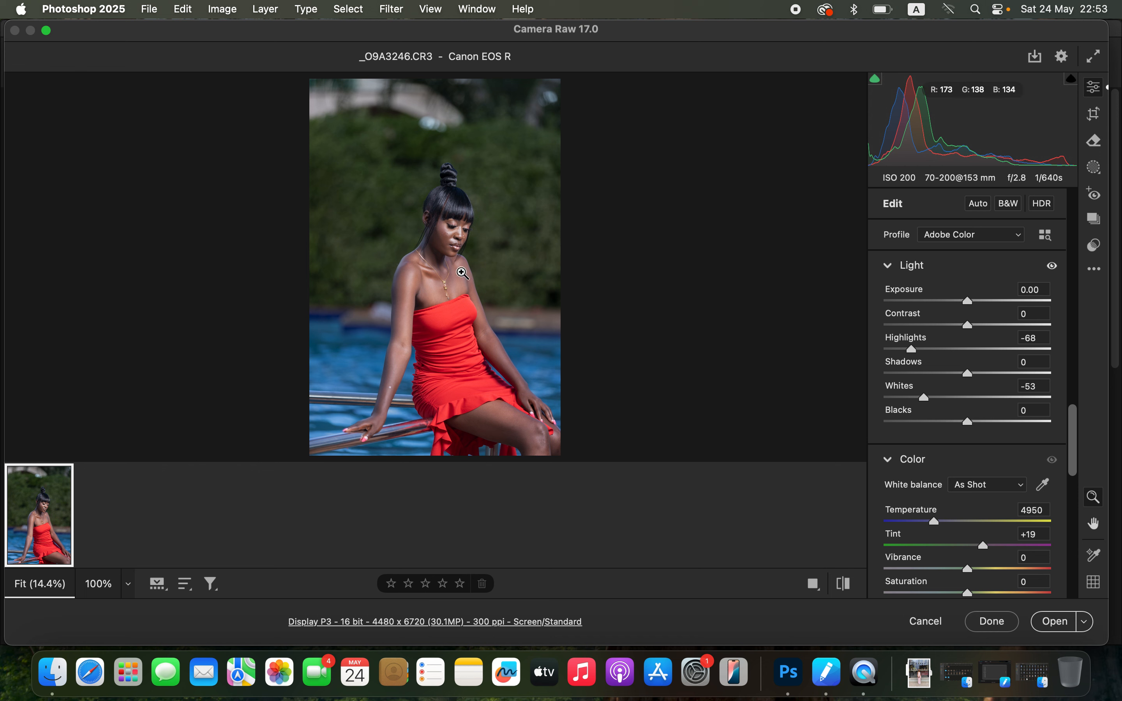
# Step: Set the photo's Contrast to +12, Shadows to +28 and Blacks to -14
pyautogui.moveTo(967, 325); pyautogui.dragTo(977, 327)
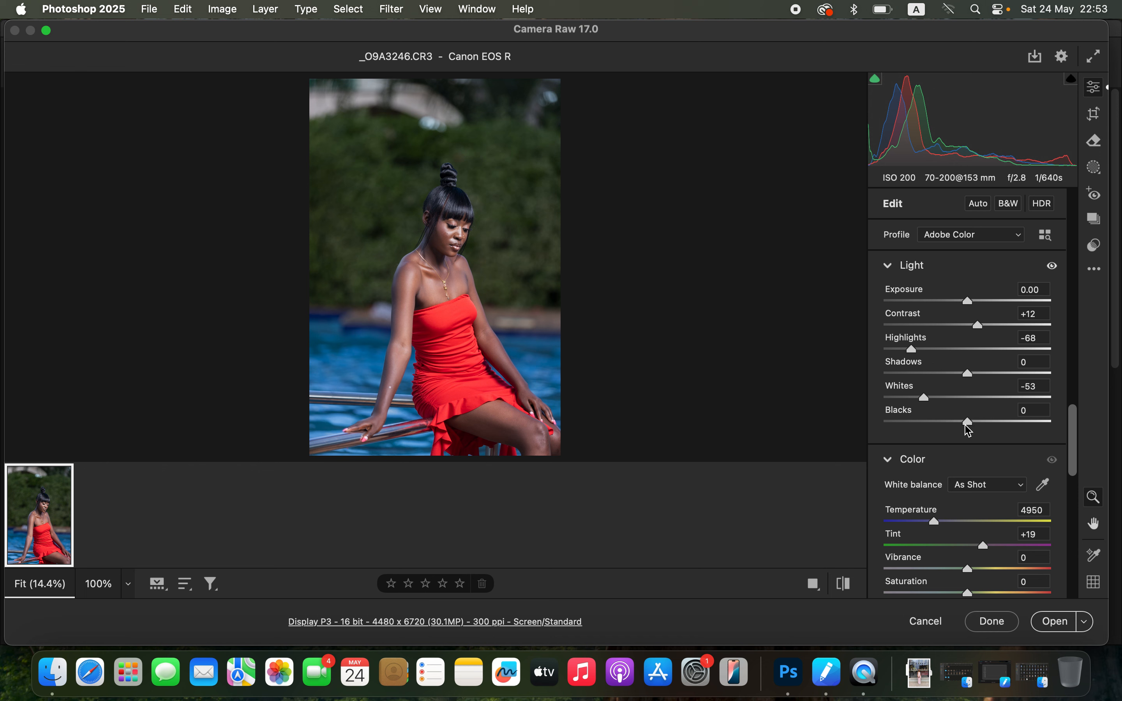
pyautogui.moveTo(971, 426); pyautogui.dragTo(960, 429)
pyautogui.moveTo(983, 372); pyautogui.dragTo(990, 374)
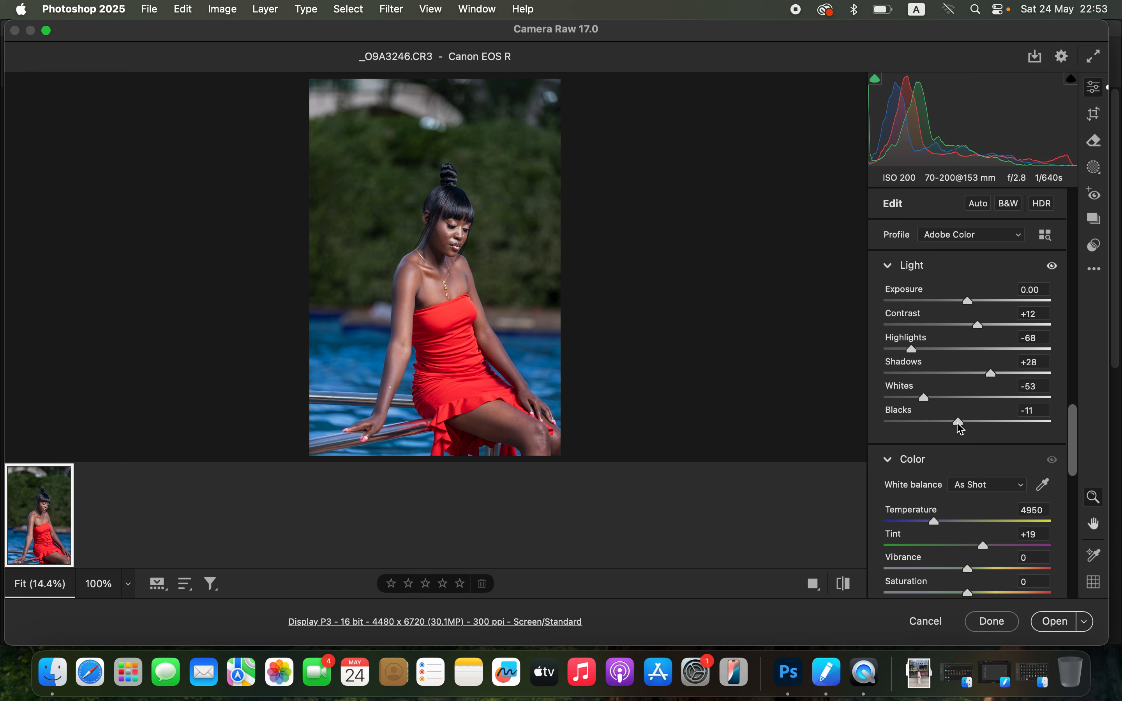
pyautogui.moveTo(961, 426); pyautogui.dragTo(955, 426)
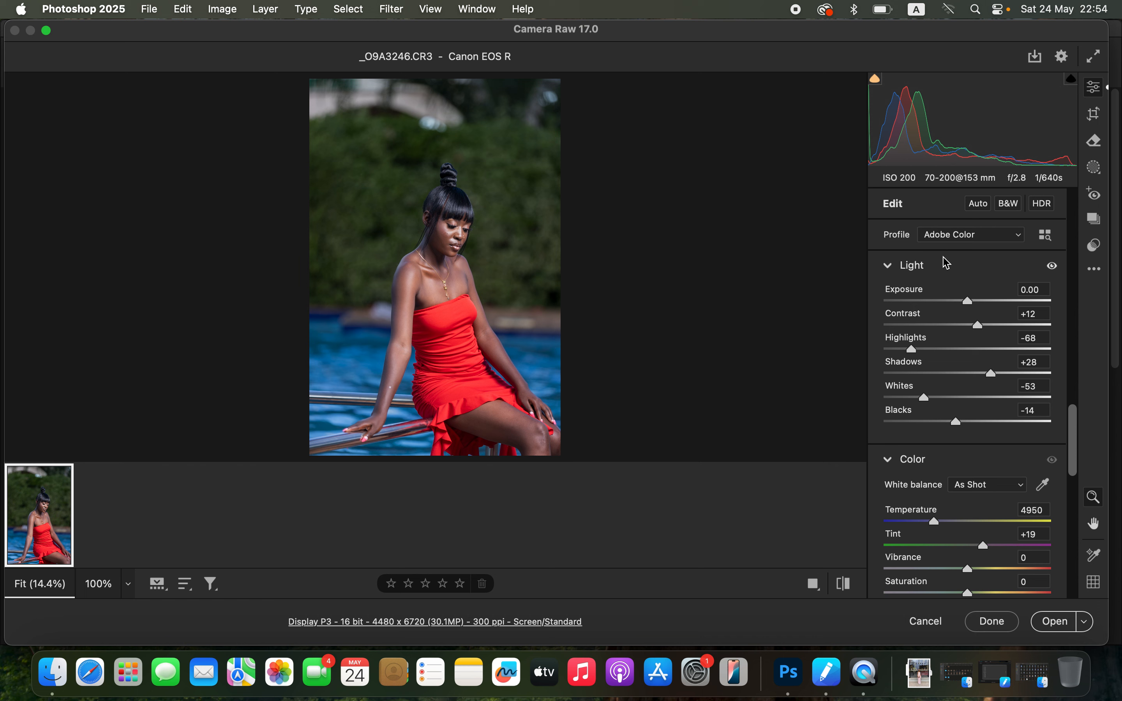
# Step: Warm the white balance Temperature to 5650 and compare the photo with and without the Color adjustments
pyautogui.moveTo(1080, 448); pyautogui.dragTo(1085, 261)
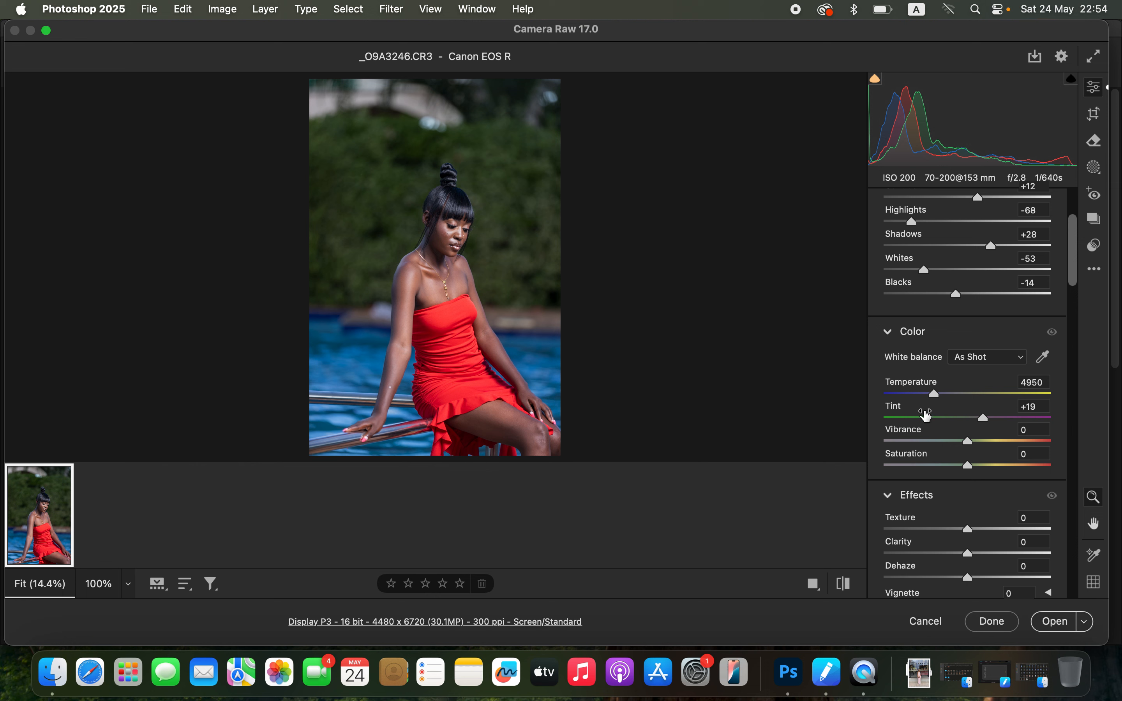
pyautogui.moveTo(926, 416)
pyautogui.moveTo(937, 394); pyautogui.dragTo(947, 395)
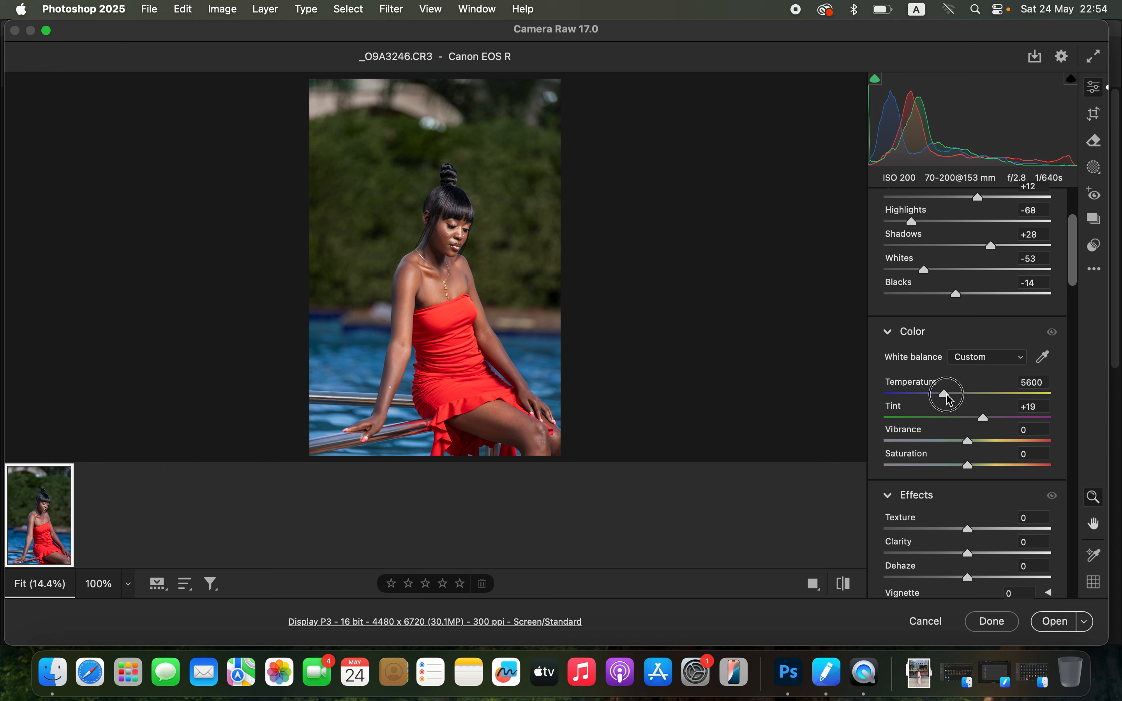
pyautogui.moveTo(947, 395); pyautogui.dragTo(948, 395)
pyautogui.click(1053, 333)
pyautogui.click(1053, 333)
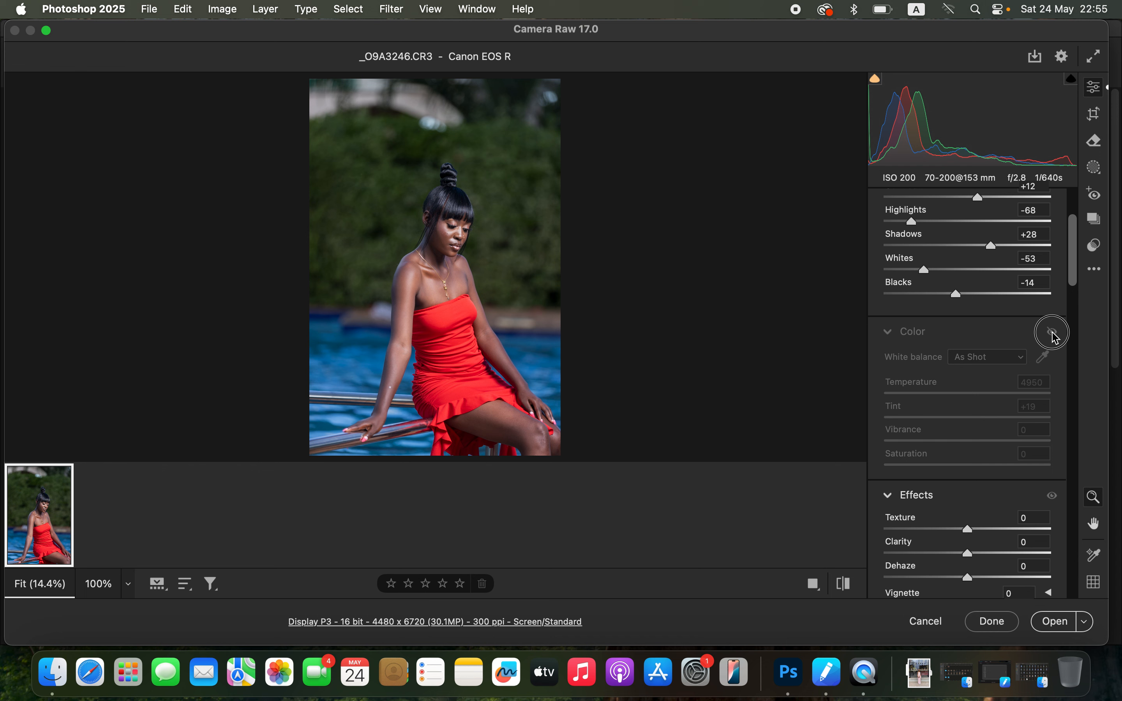
pyautogui.click(1053, 333)
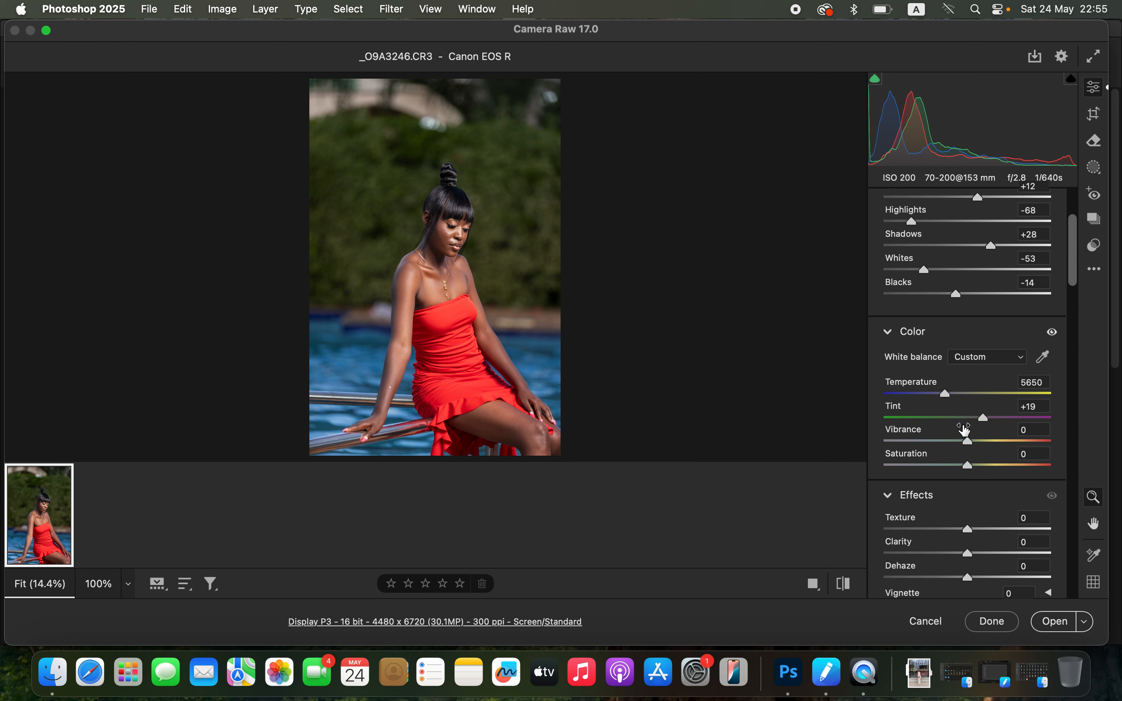
pyautogui.moveTo(965, 430)
# Step: Try the Color Mixer's Reds hue at +35 and -32, and reset it to 0
pyautogui.moveTo(1072, 276); pyautogui.dragTo(1088, 435)
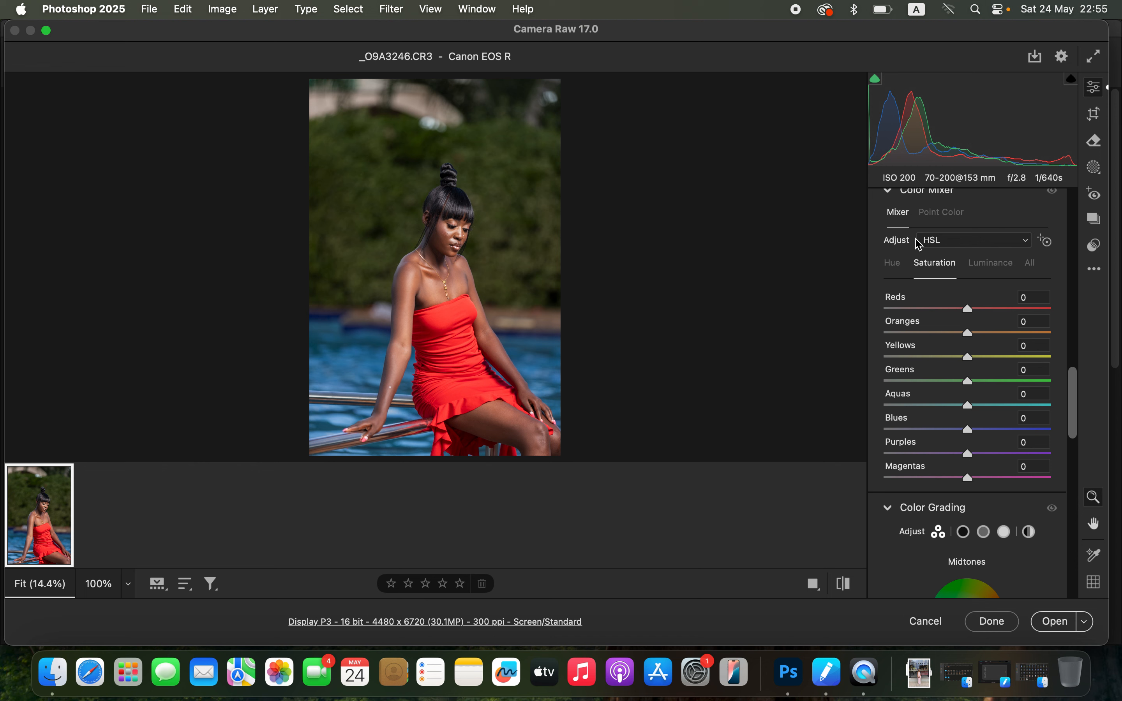
pyautogui.click(892, 263)
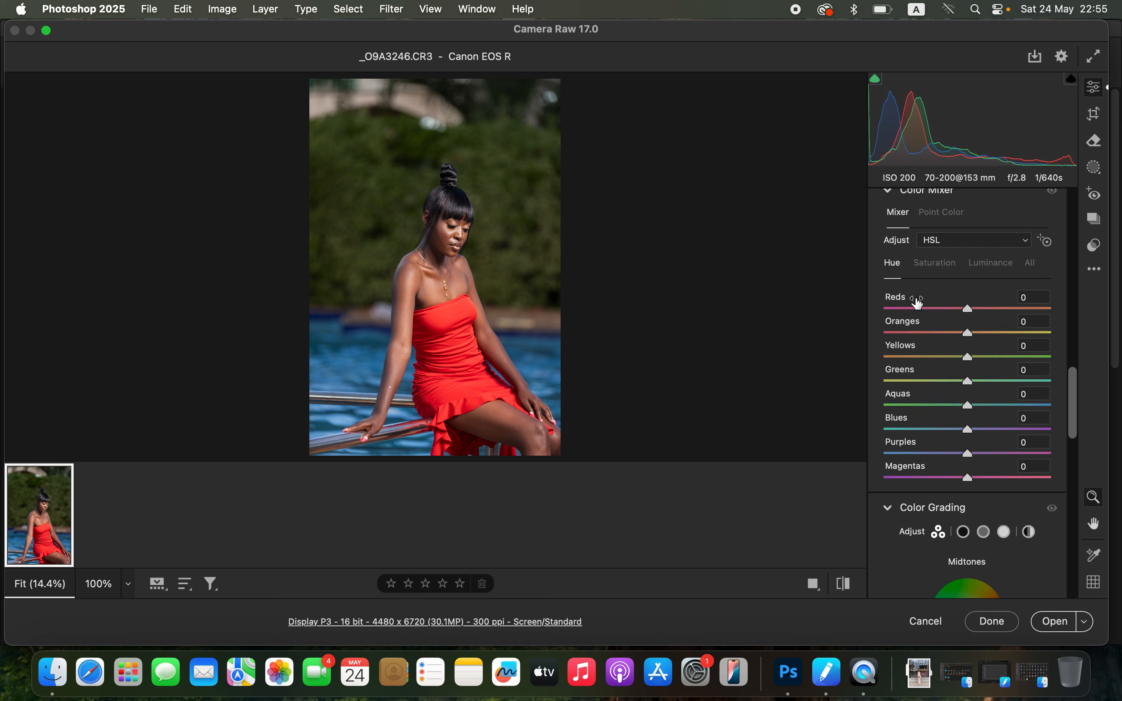
pyautogui.click(944, 264)
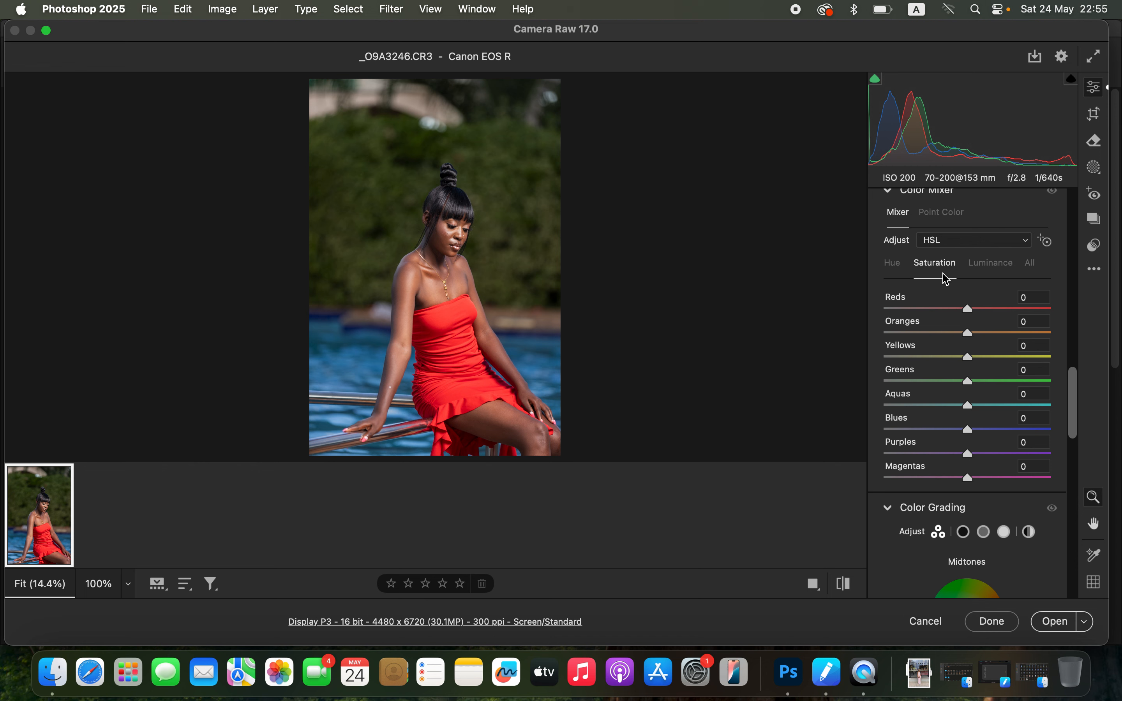
pyautogui.click(994, 268)
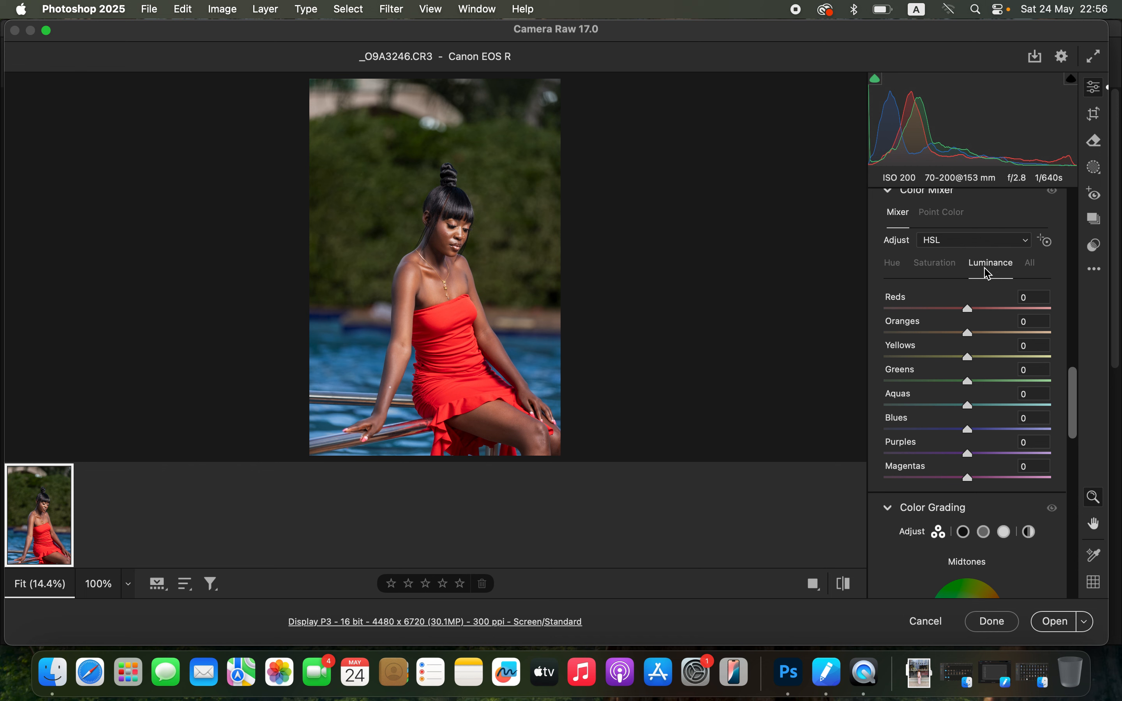
pyautogui.click(897, 271)
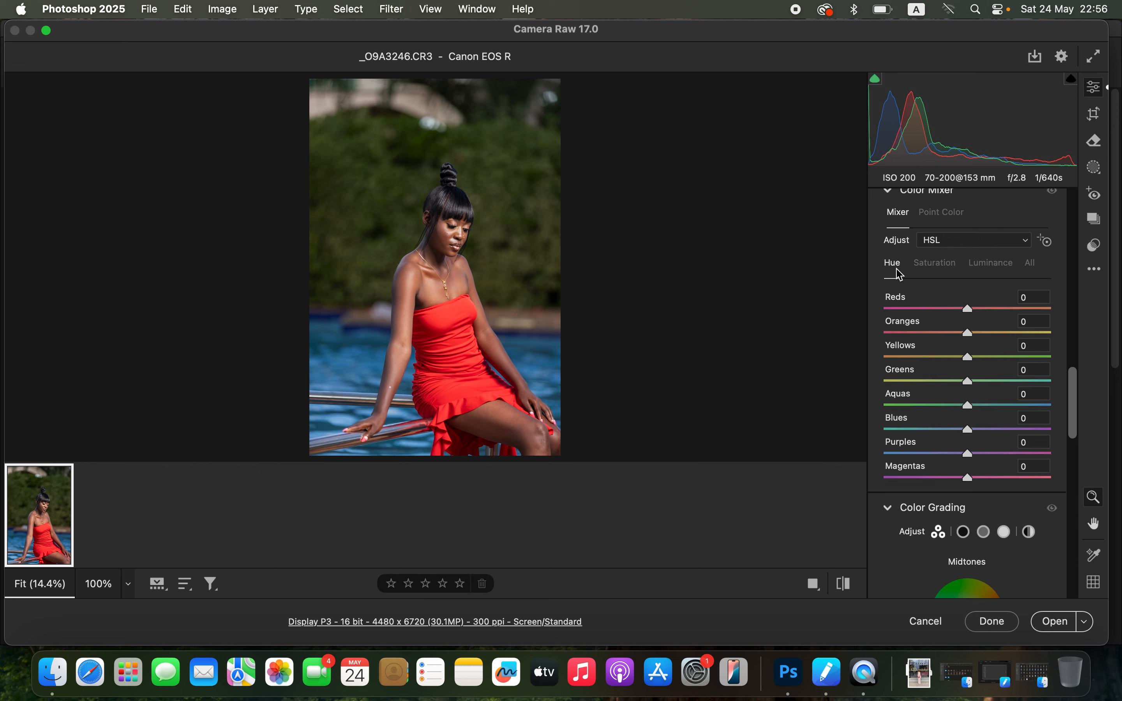
pyautogui.click(975, 314)
pyautogui.moveTo(975, 314); pyautogui.dragTo(996, 311)
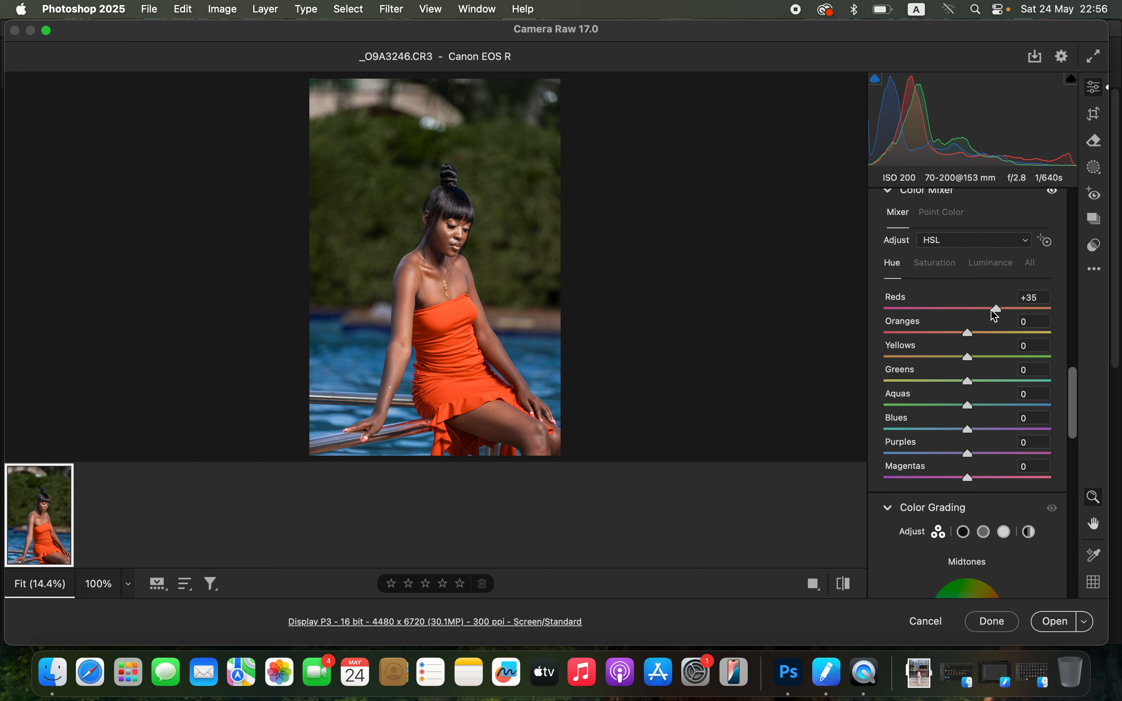
pyautogui.moveTo(998, 314); pyautogui.dragTo(942, 311)
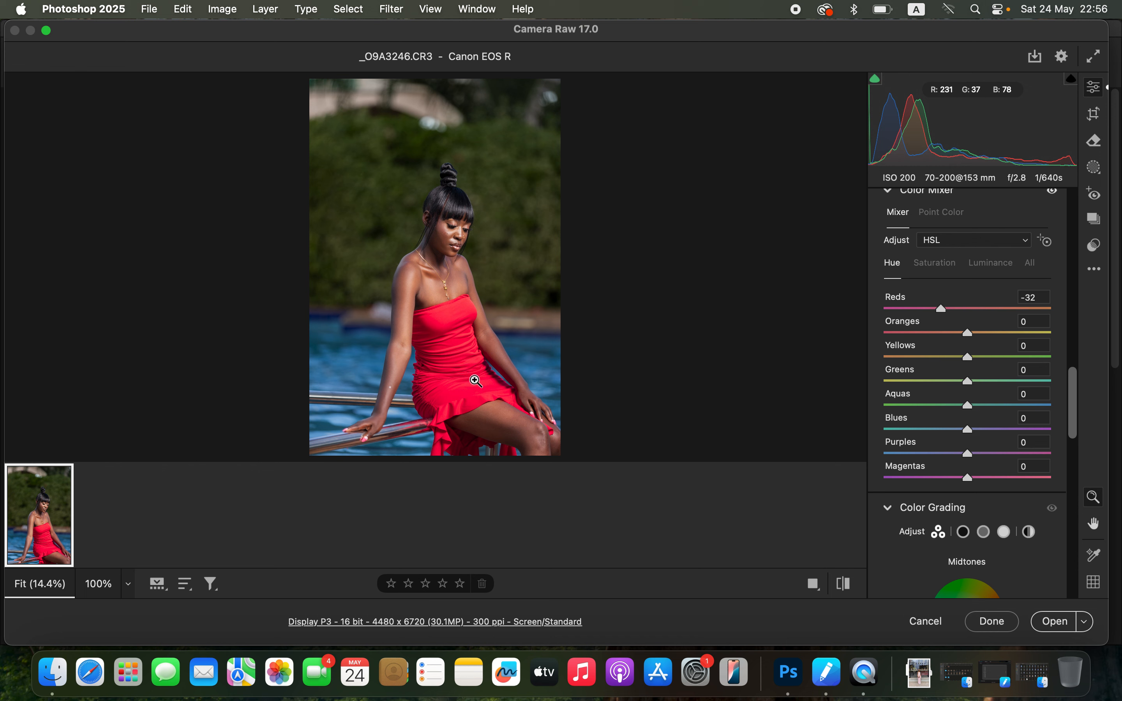
pyautogui.doubleClick(943, 310)
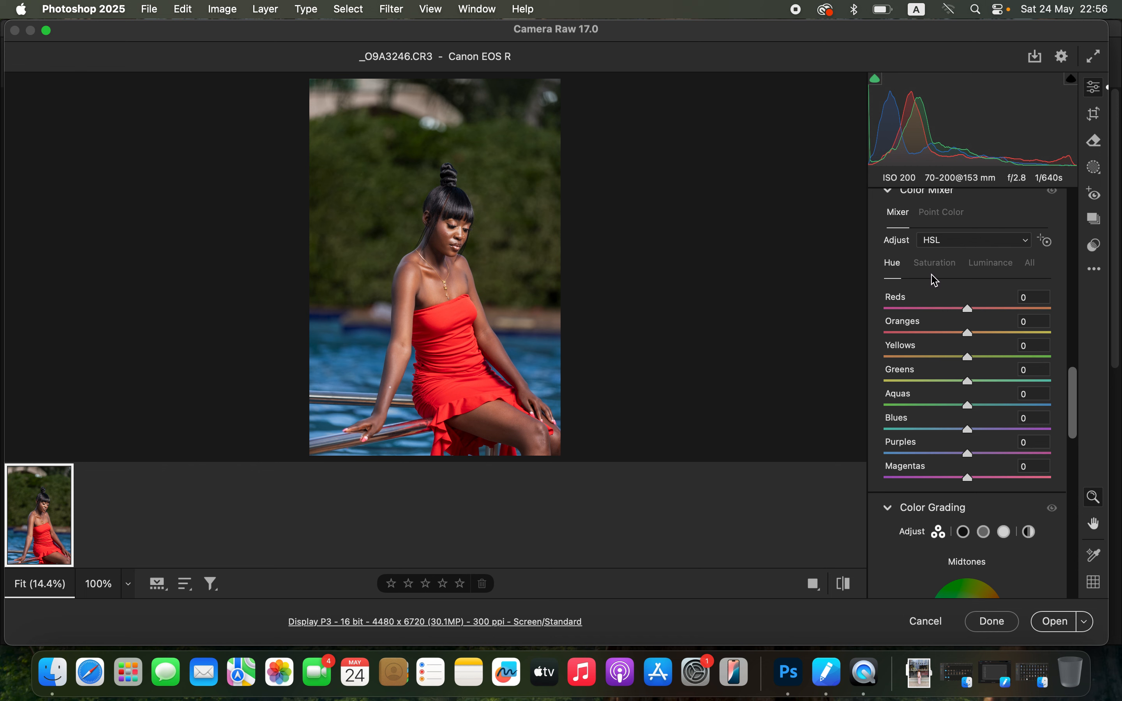
# Step: Try changing the Reds saturation and a Reds luminance of -60 in the Color Mixer, resetting each to 0
pyautogui.click(941, 267)
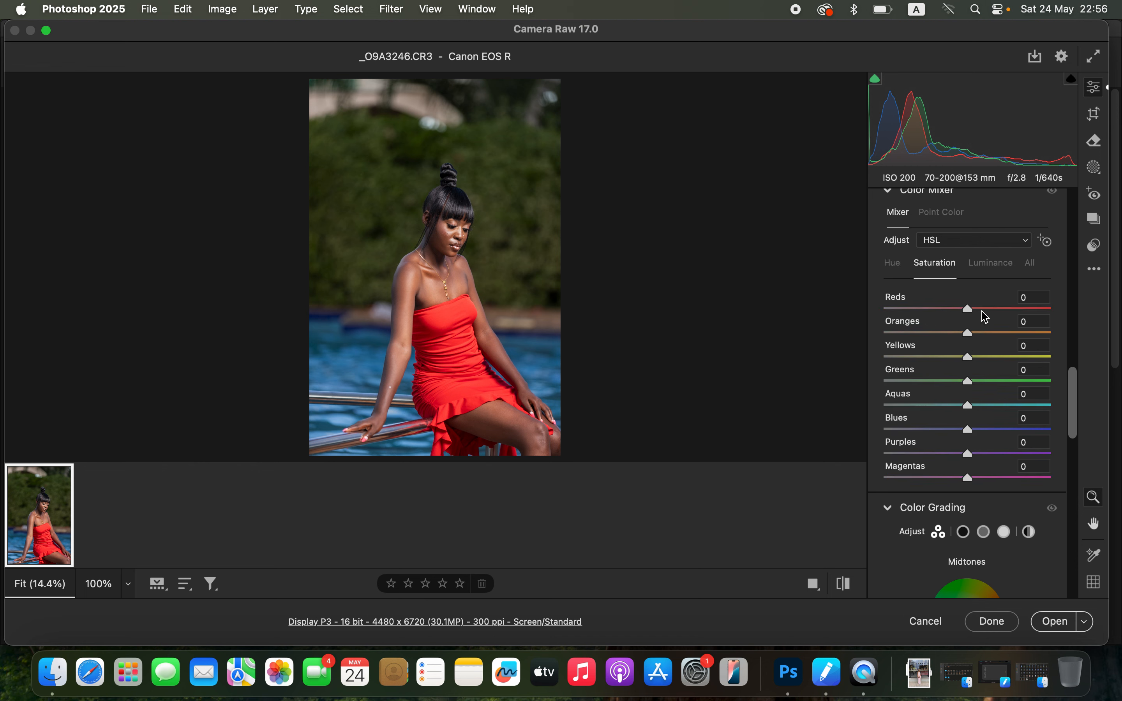
pyautogui.moveTo(989, 311); pyautogui.dragTo(890, 310)
pyautogui.doubleClick(885, 309)
pyautogui.click(995, 267)
pyautogui.moveTo(969, 309); pyautogui.dragTo(917, 320)
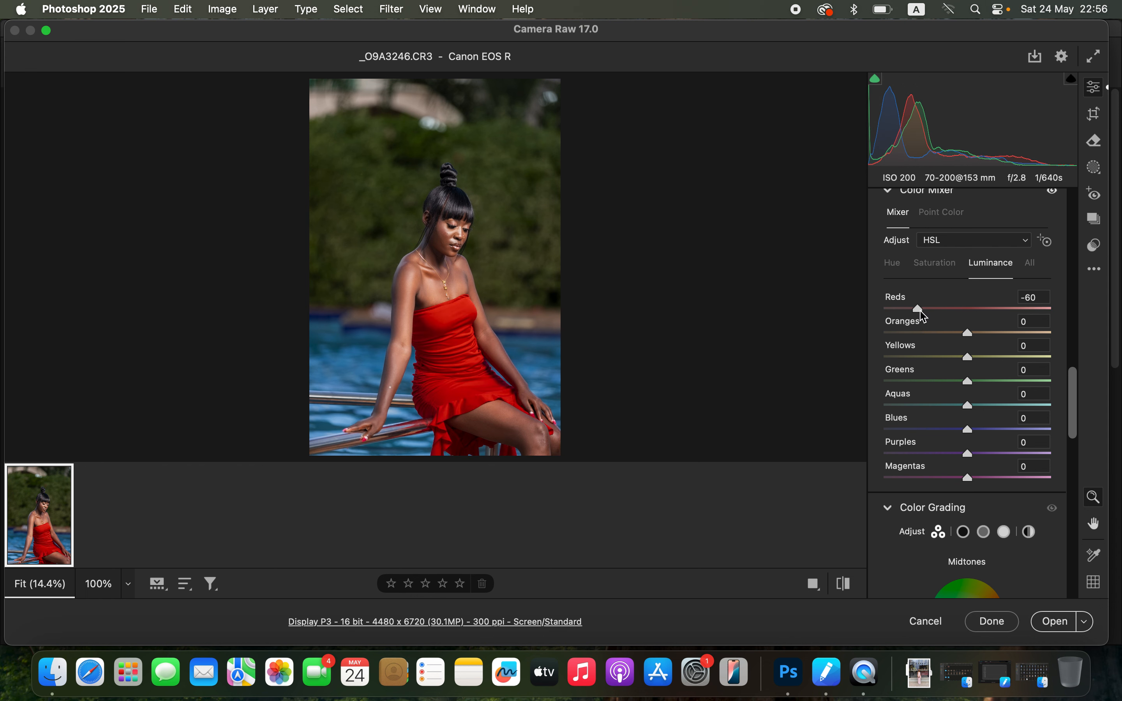
pyautogui.doubleClick(920, 309)
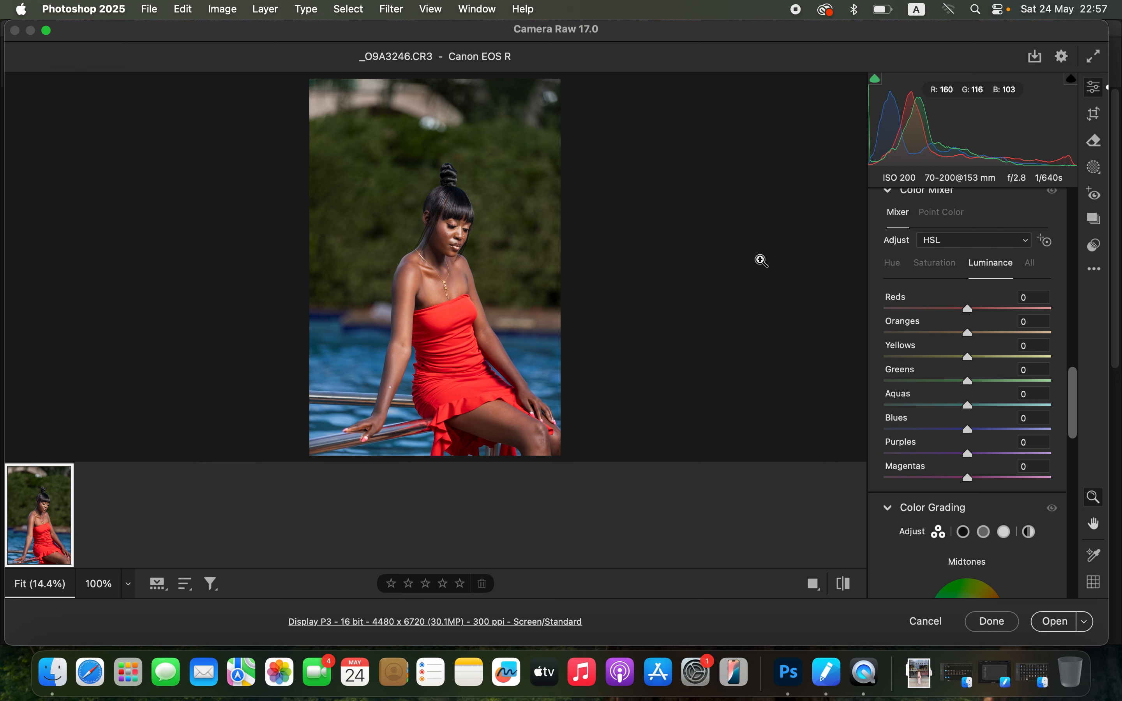
# Step: Try a Greens hue of +34 and a Yellows hue of -73, and reset both to 0
pyautogui.click(899, 265)
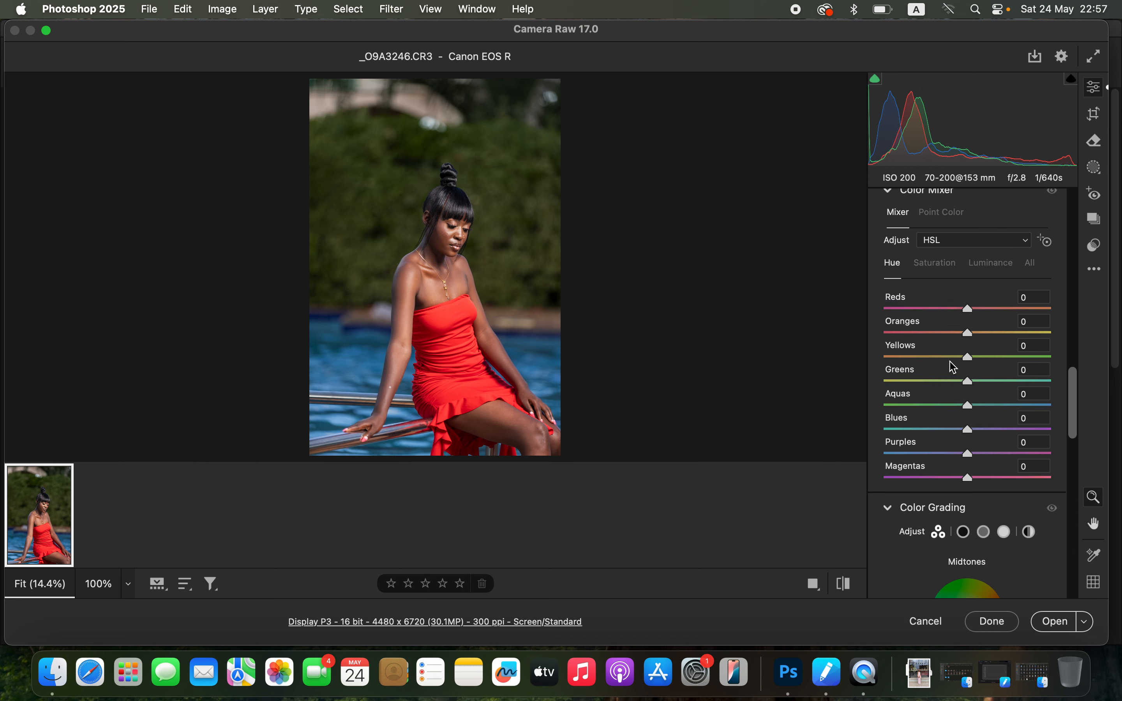
pyautogui.moveTo(972, 381); pyautogui.dragTo(995, 378)
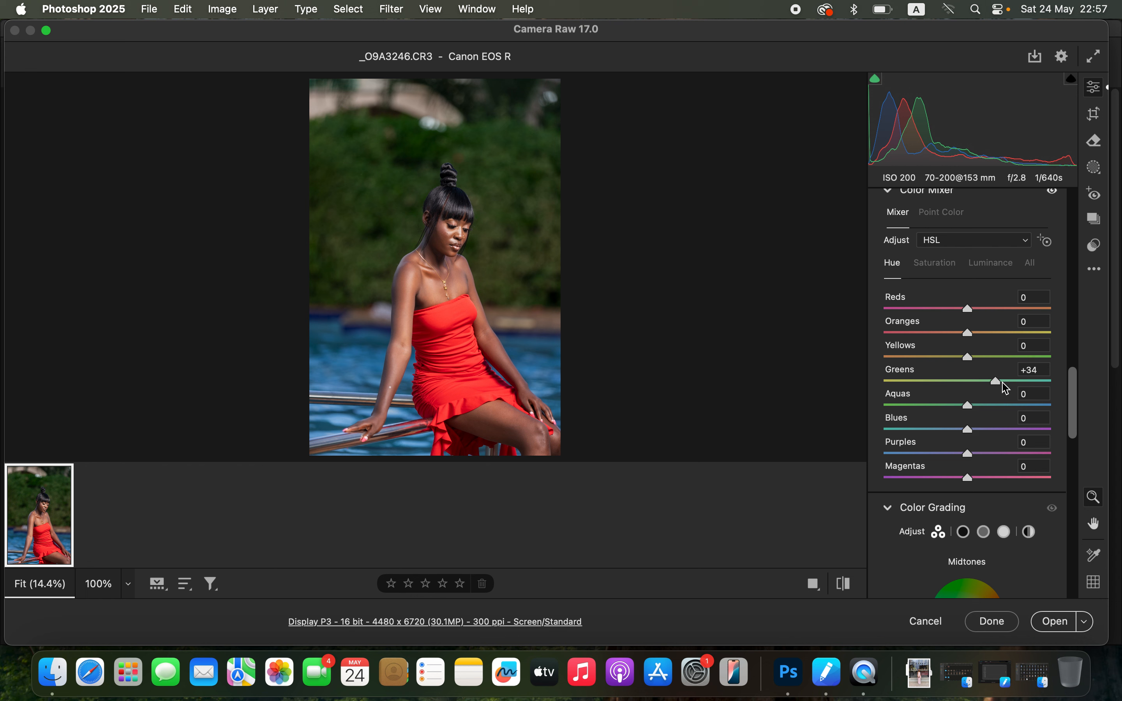
pyautogui.moveTo(1002, 387); pyautogui.dragTo(994, 381)
pyautogui.moveTo(973, 362); pyautogui.dragTo(895, 383)
pyautogui.doubleClick(897, 382)
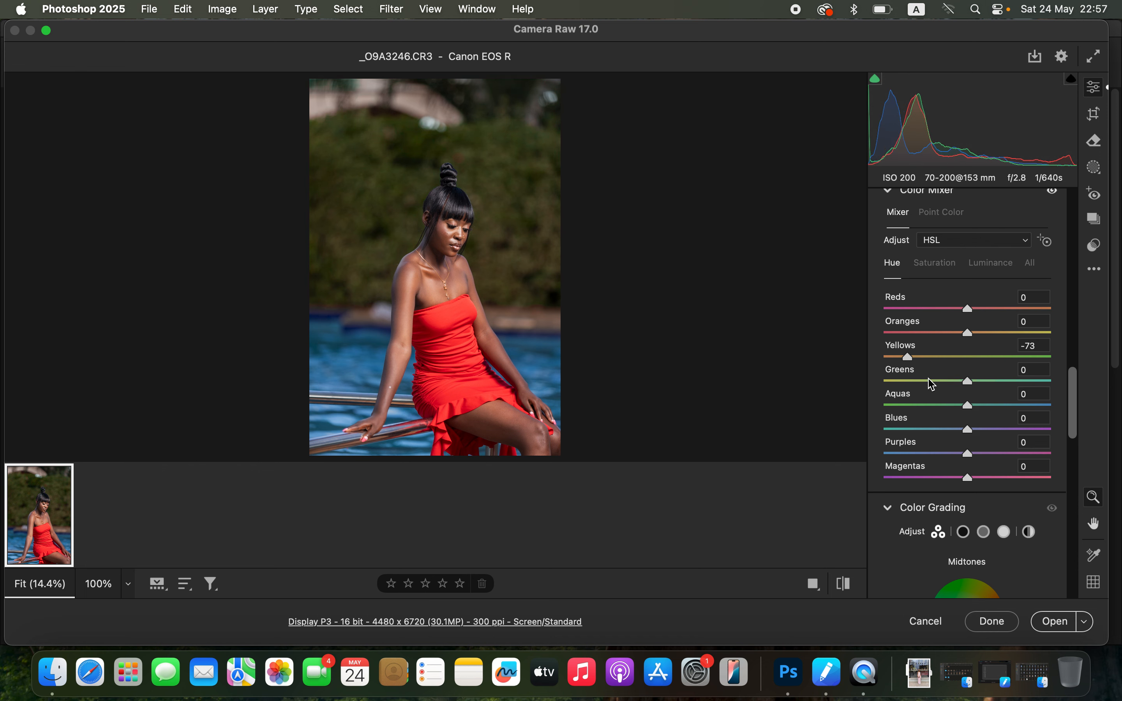
pyautogui.doubleClick(909, 358)
# Step: Set the Color Mixer hues to +55 for Greens, +54 for Yellows and -15 for Blues
pyautogui.moveTo(978, 383); pyautogui.dragTo(1013, 380)
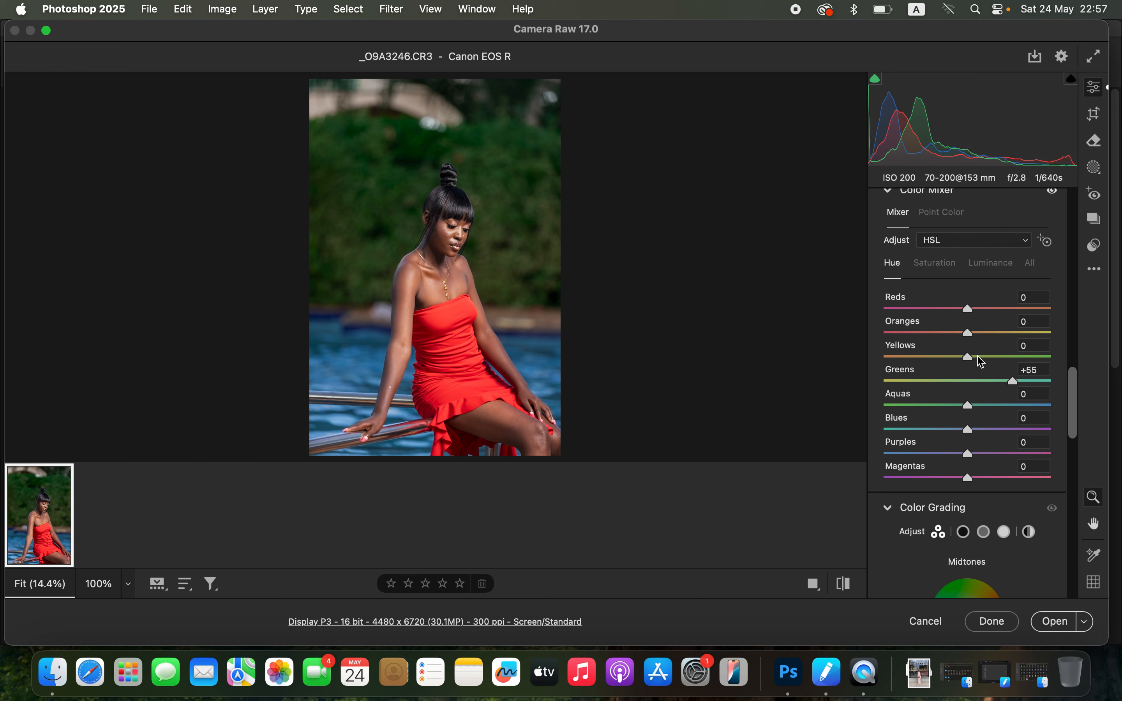
pyautogui.moveTo(971, 356); pyautogui.dragTo(1012, 357)
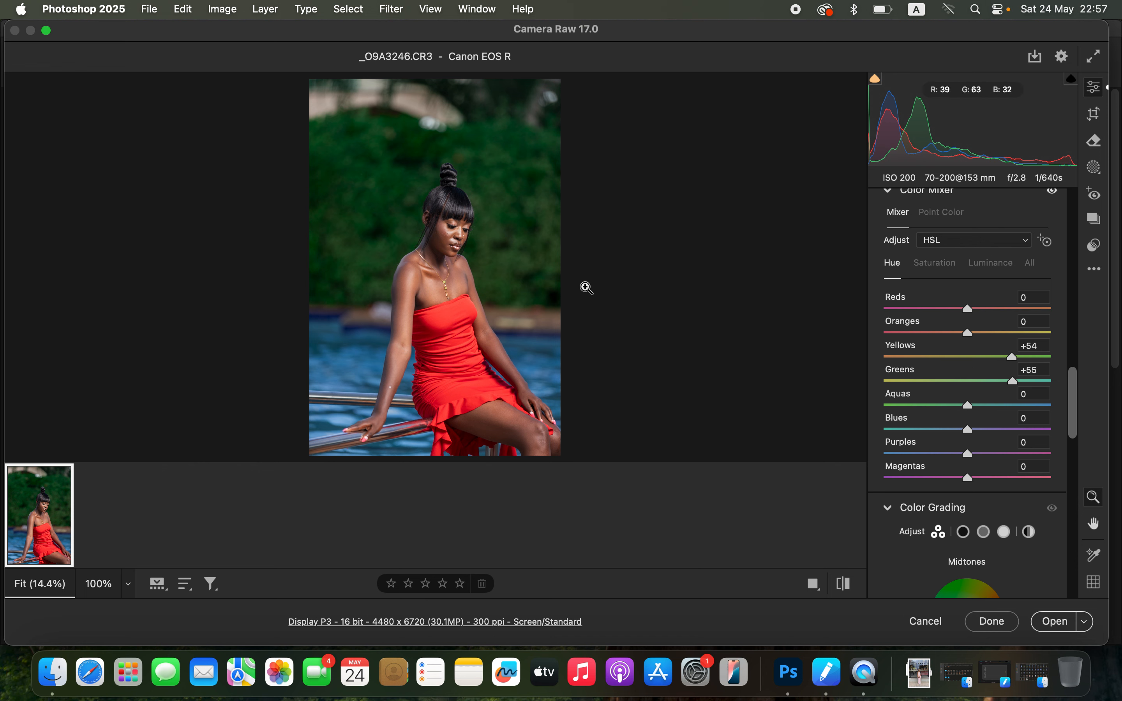
pyautogui.moveTo(967, 431); pyautogui.dragTo(956, 434)
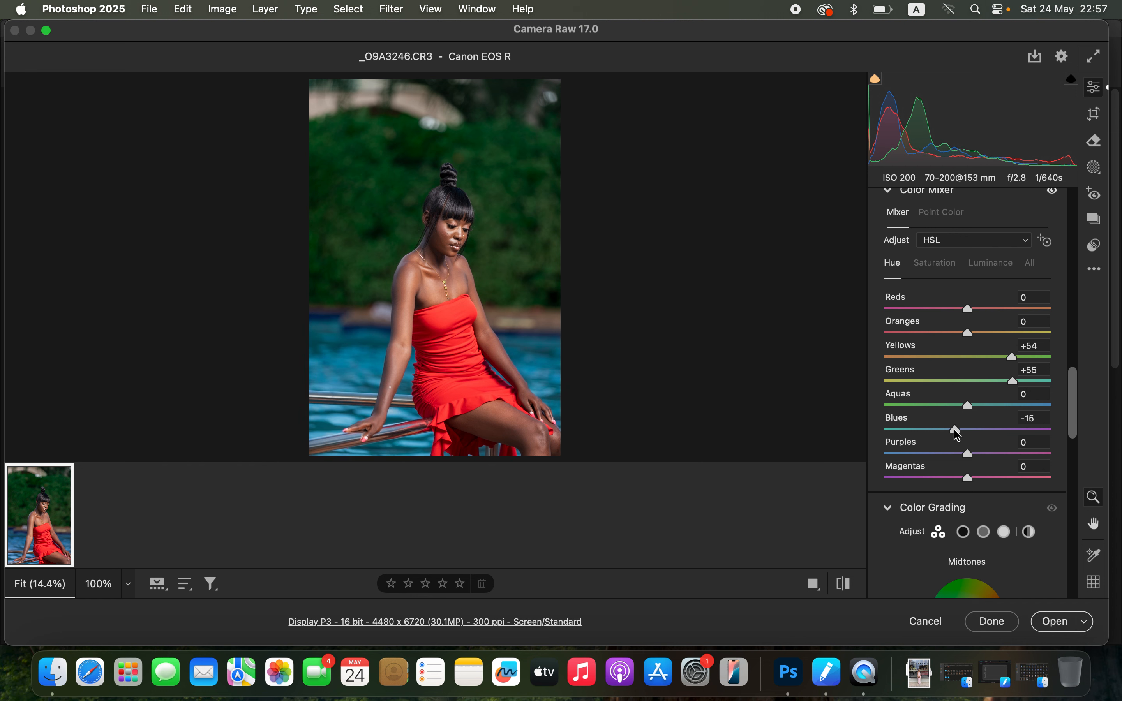
# Step: Set the Color Mixer's Greens saturation to -26 and its Blues luminance to -3
pyautogui.click(943, 269)
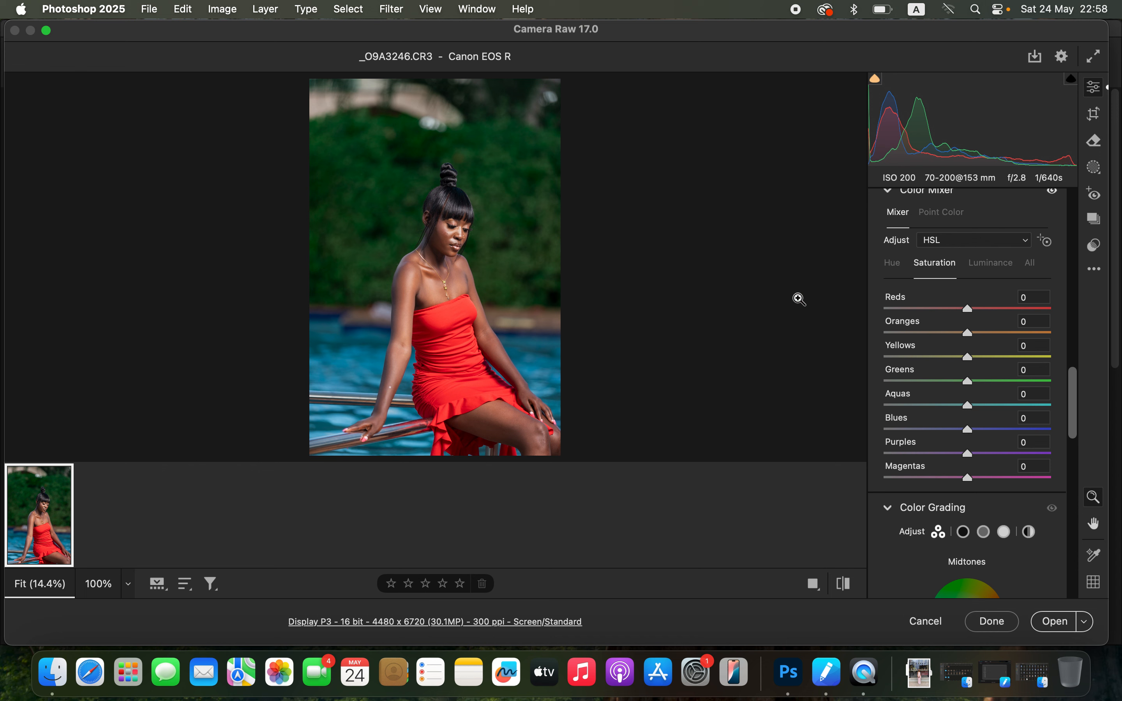
pyautogui.moveTo(966, 382)
pyautogui.mouseDown()
pyautogui.moveTo(929, 382)
pyautogui.moveTo(947, 382)
pyautogui.mouseUp()
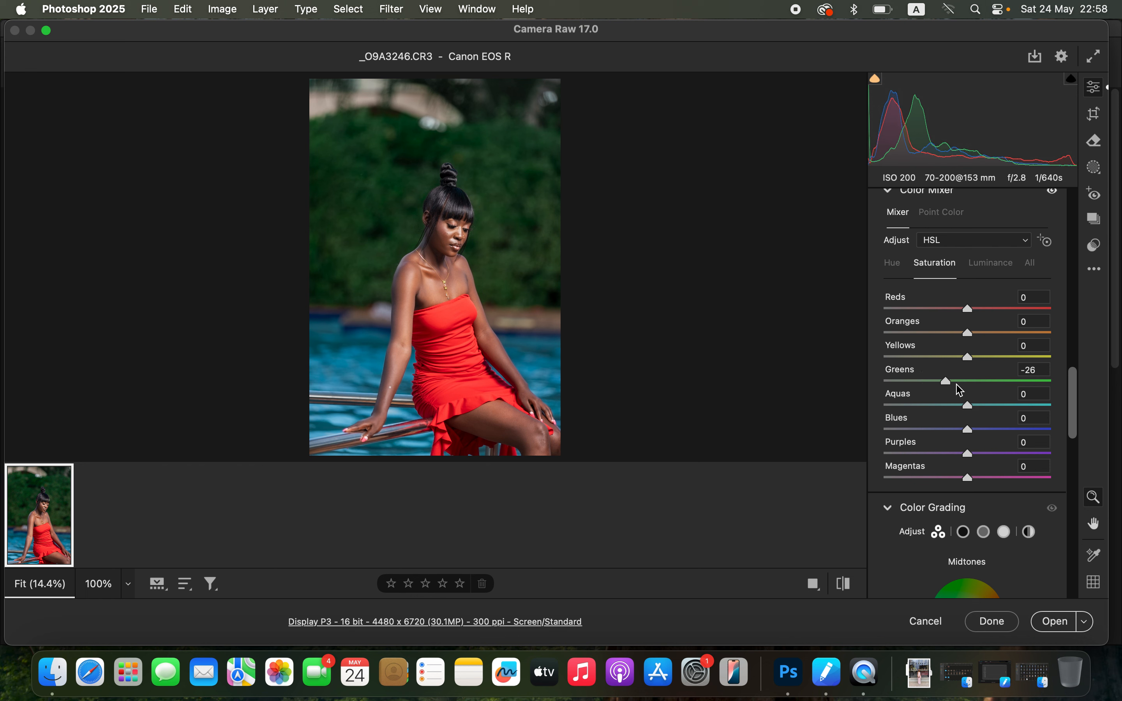
pyautogui.click(996, 268)
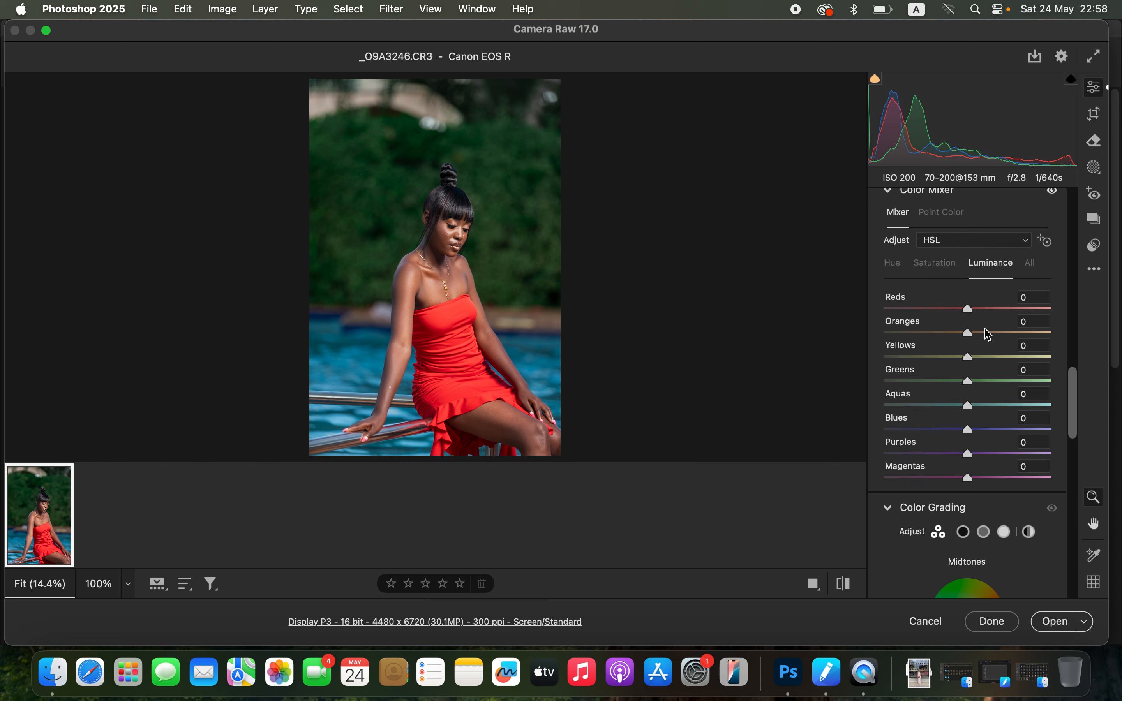
pyautogui.moveTo(969, 430)
pyautogui.mouseDown()
pyautogui.moveTo(887, 428)
pyautogui.moveTo(990, 426)
pyautogui.moveTo(954, 431)
pyautogui.moveTo(967, 434)
pyautogui.mouseUp()
# Step: Tint the Color Grading midtones slightly toward warm yellow-orange, keeping the saturation low
pyautogui.moveTo(1078, 407); pyautogui.dragTo(1081, 446)
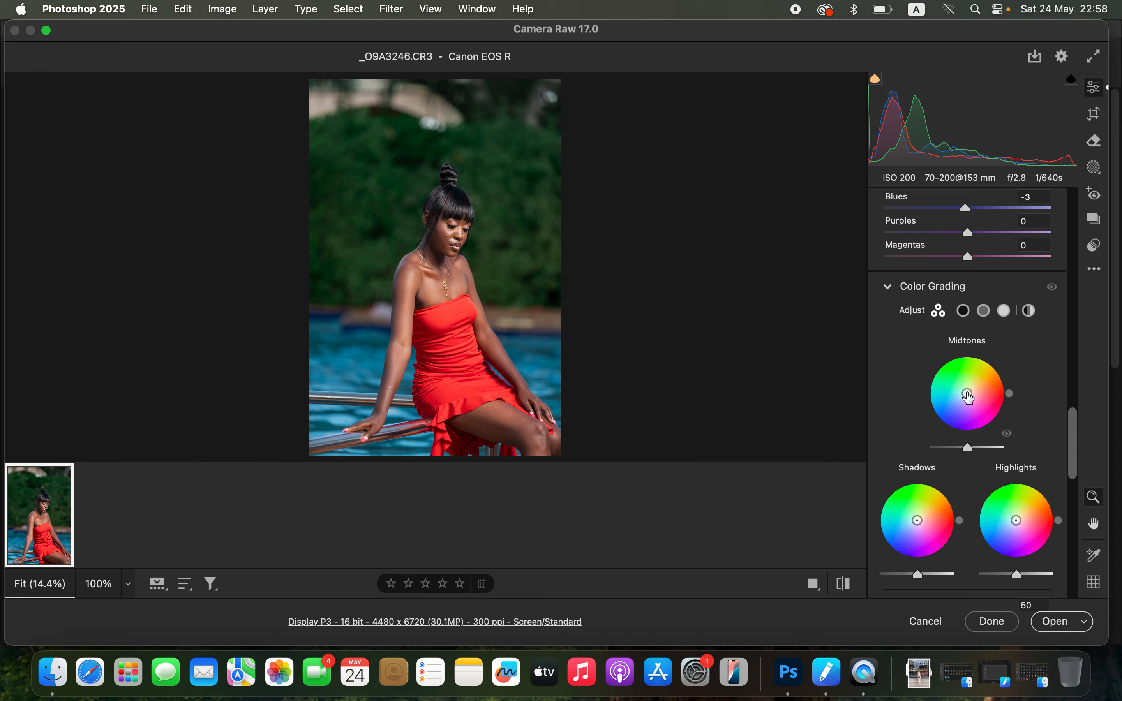
pyautogui.moveTo(968, 395); pyautogui.dragTo(1000, 360)
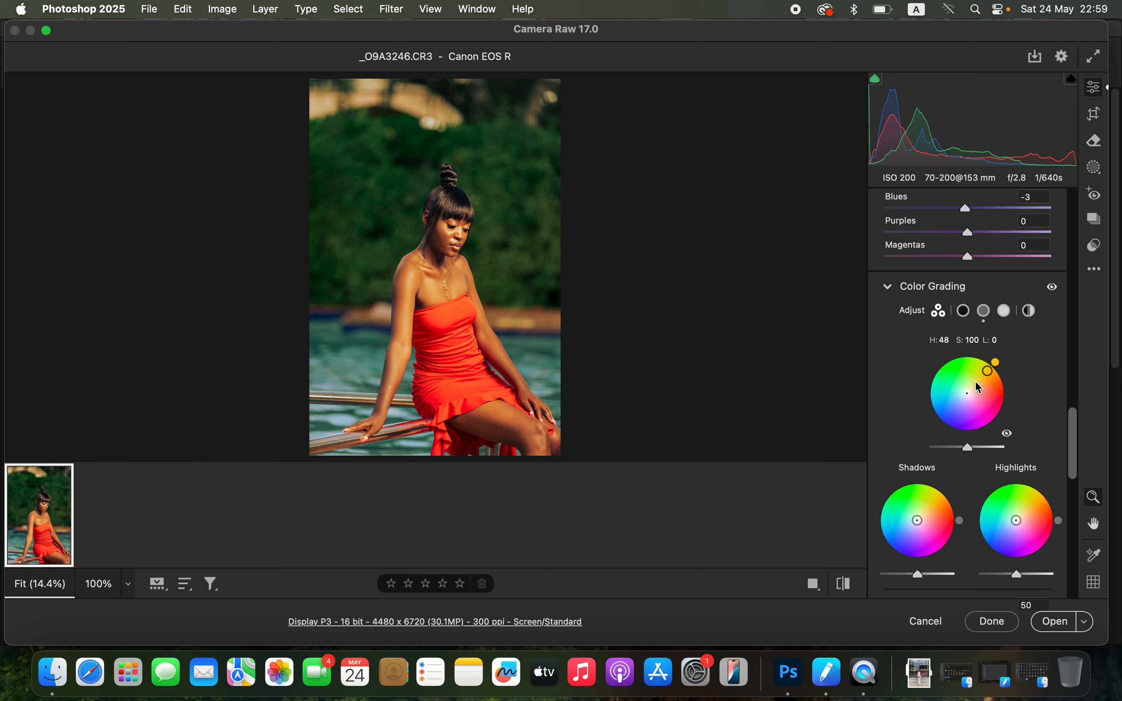
pyautogui.moveTo(988, 374); pyautogui.dragTo(977, 384)
pyautogui.moveTo(975, 384); pyautogui.dragTo(973, 386)
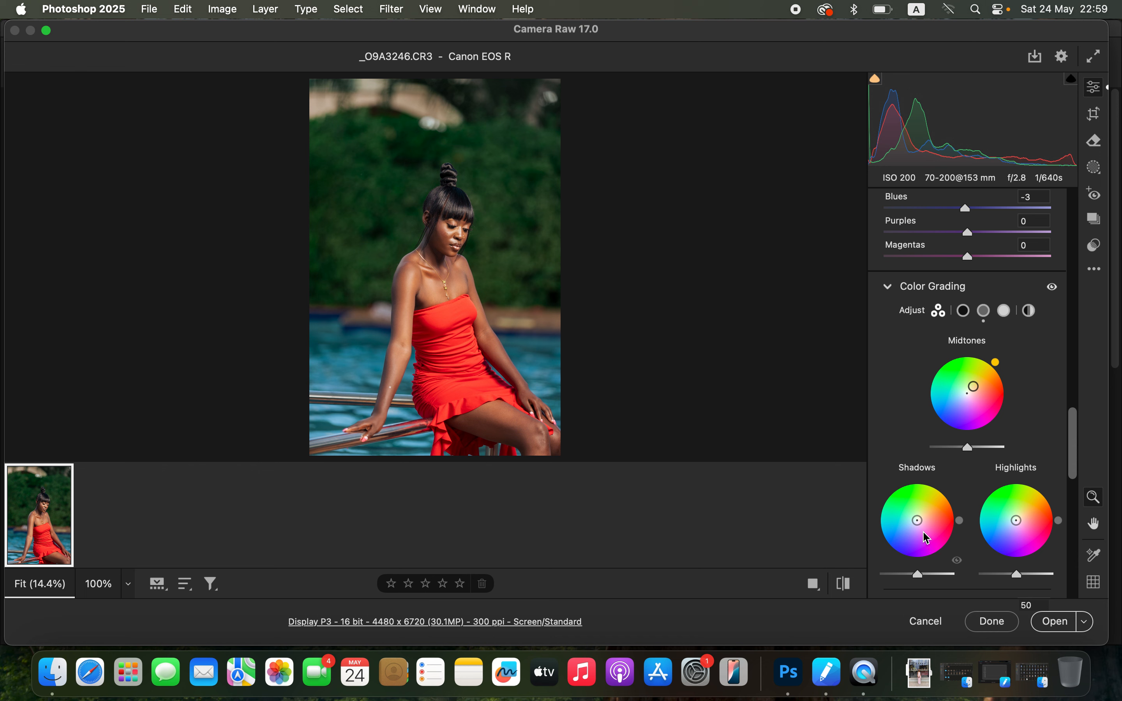
# Step: Tint the Color Grading shadows blue at hue 198, saturation 4, and compare the photo with and without the grading
pyautogui.moveTo(917, 525); pyautogui.dragTo(917, 521)
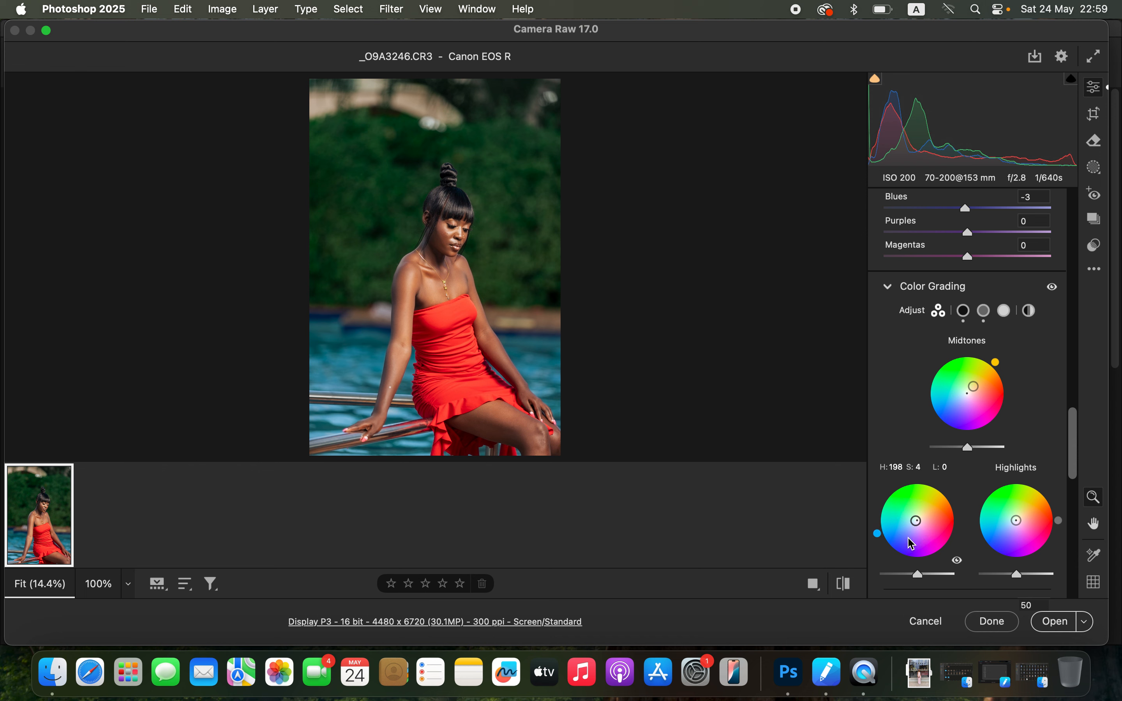
pyautogui.click(1044, 289)
pyautogui.click(1044, 290)
pyautogui.click(1044, 291)
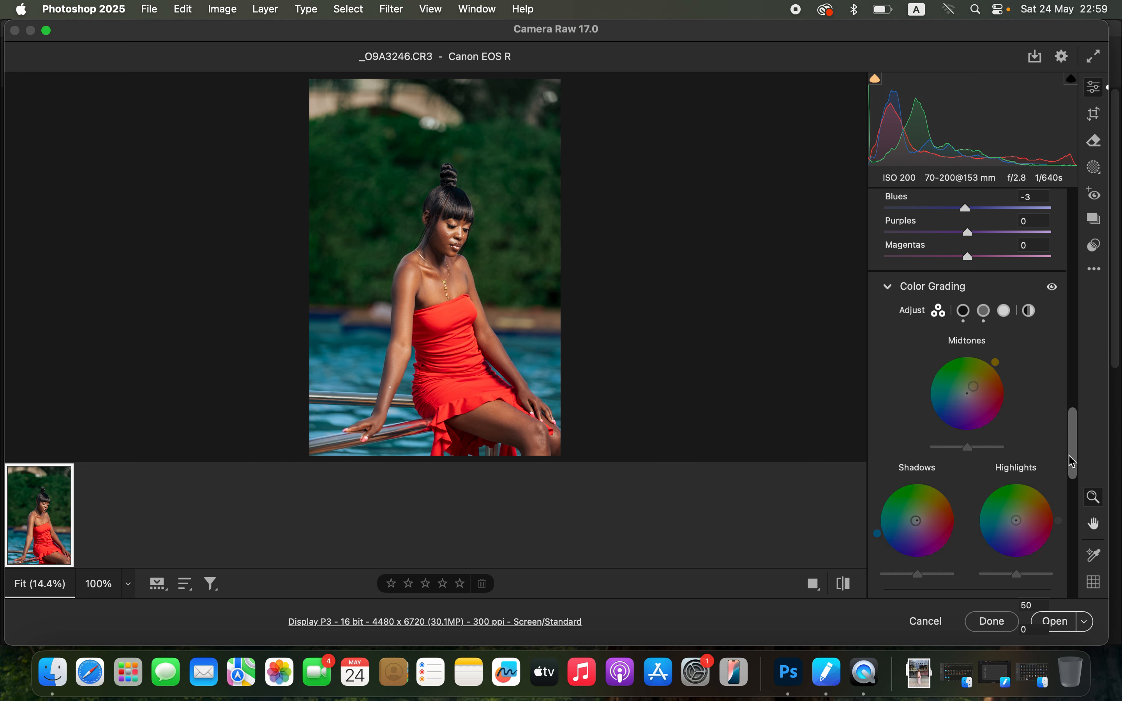
# Step: Raise the Calibration Blue Primary saturation to +63, then try a lower Blue Primary hue and reset it
pyautogui.moveTo(1069, 459); pyautogui.dragTo(1082, 588)
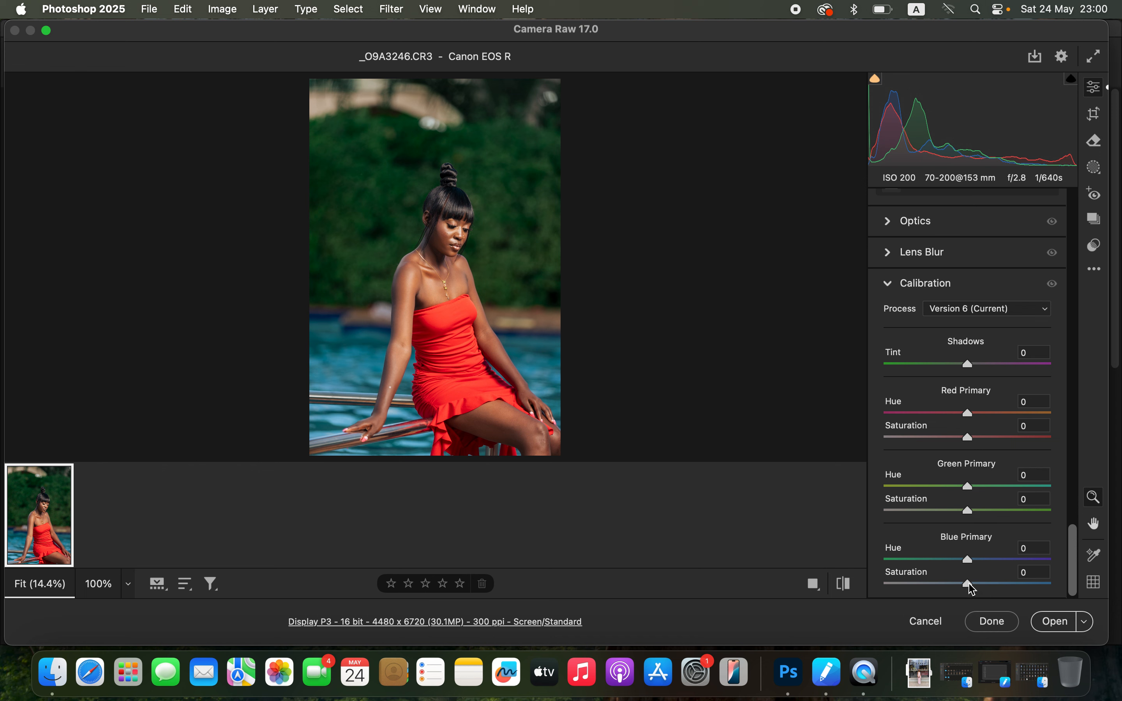
pyautogui.moveTo(971, 586); pyautogui.dragTo(1020, 589)
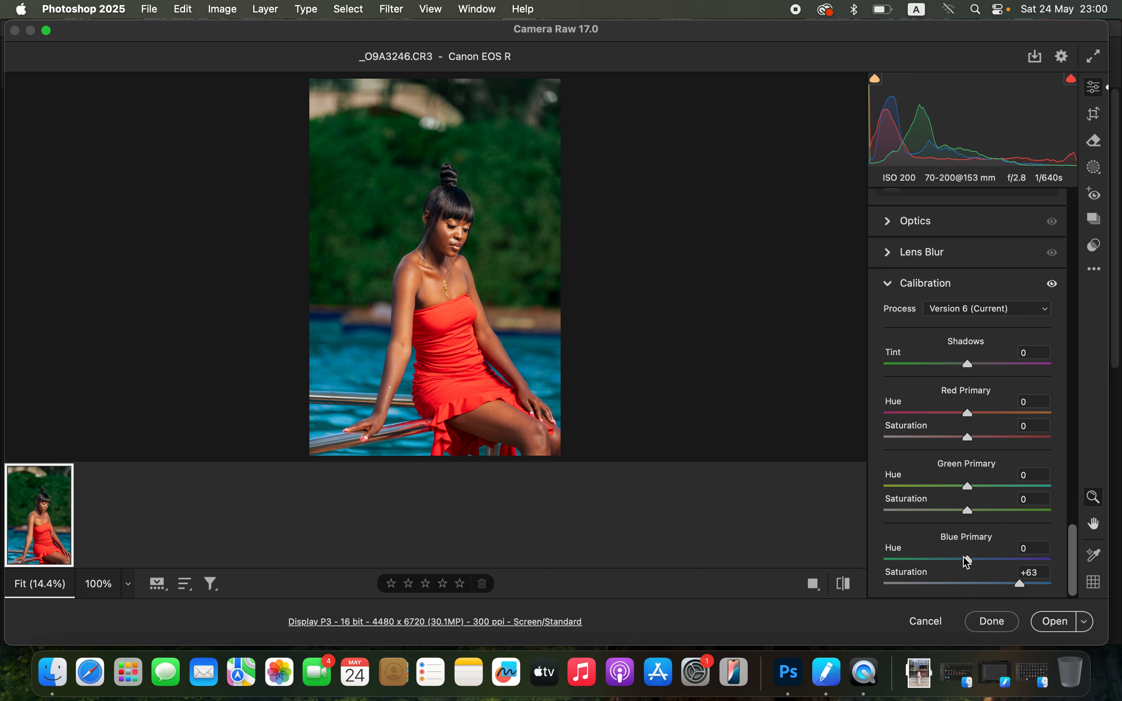
pyautogui.moveTo(972, 567); pyautogui.dragTo(935, 566)
pyautogui.doubleClick(933, 565)
# Step: Lower the overall colour Saturation to -2 and compare the photo with its original settings
pyautogui.moveTo(1078, 539); pyautogui.dragTo(1082, 245)
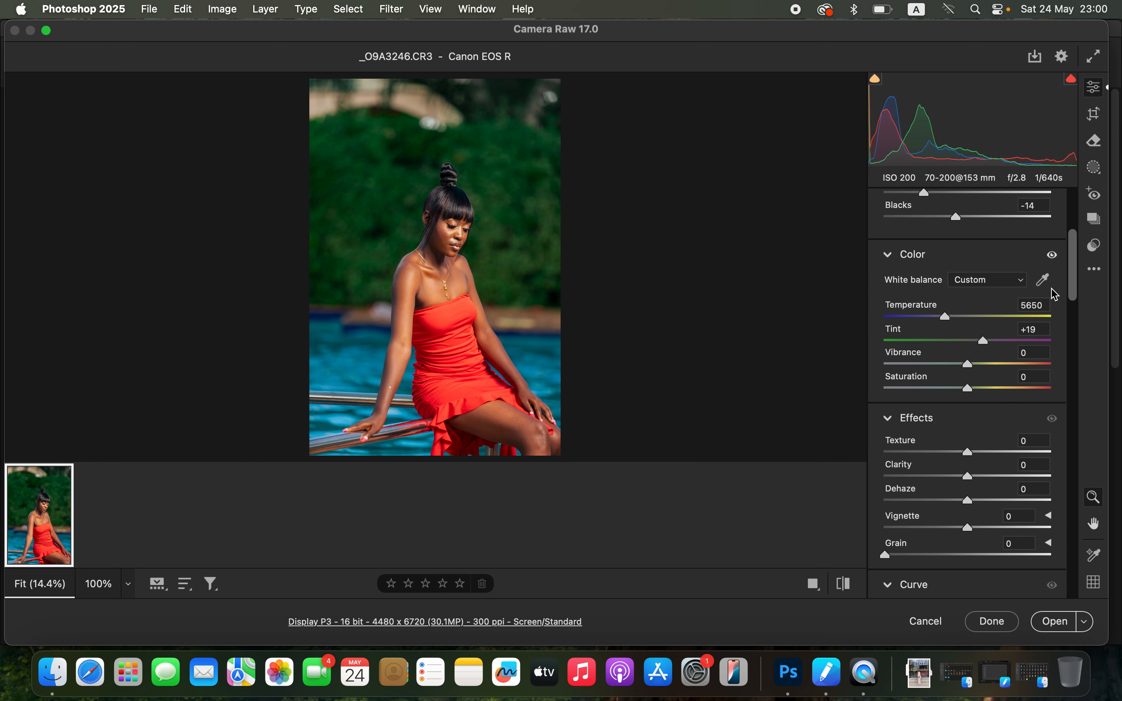
pyautogui.moveTo(969, 393); pyautogui.dragTo(967, 389)
pyautogui.click(845, 585)
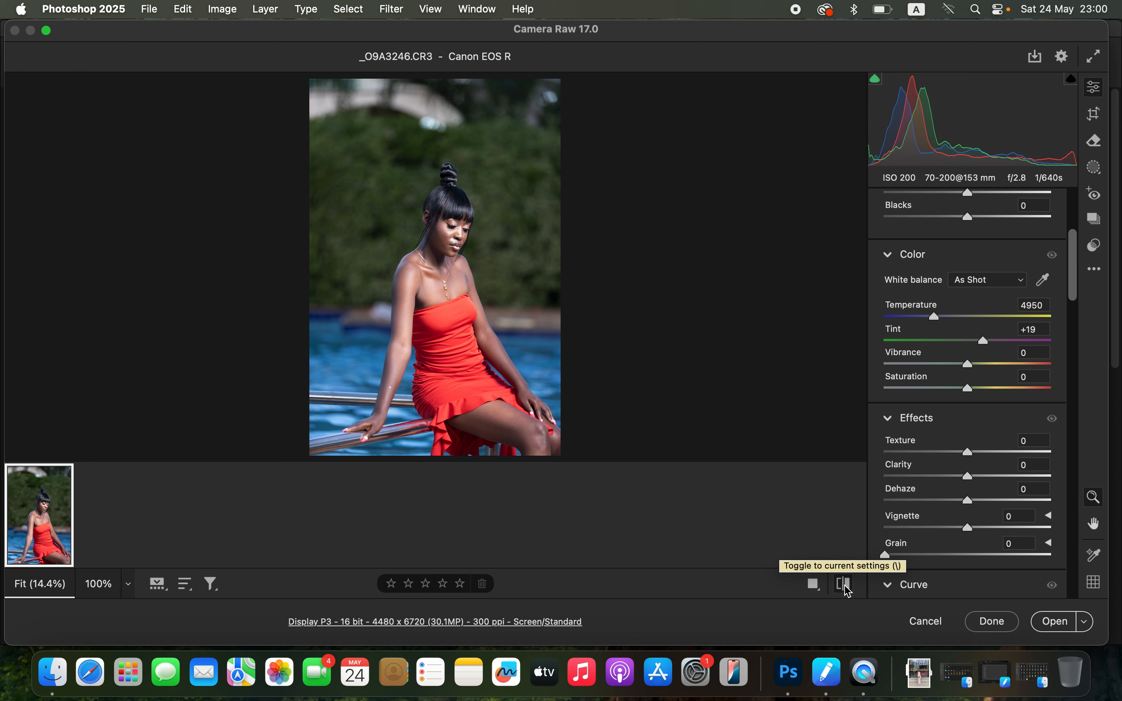
pyautogui.click(848, 589)
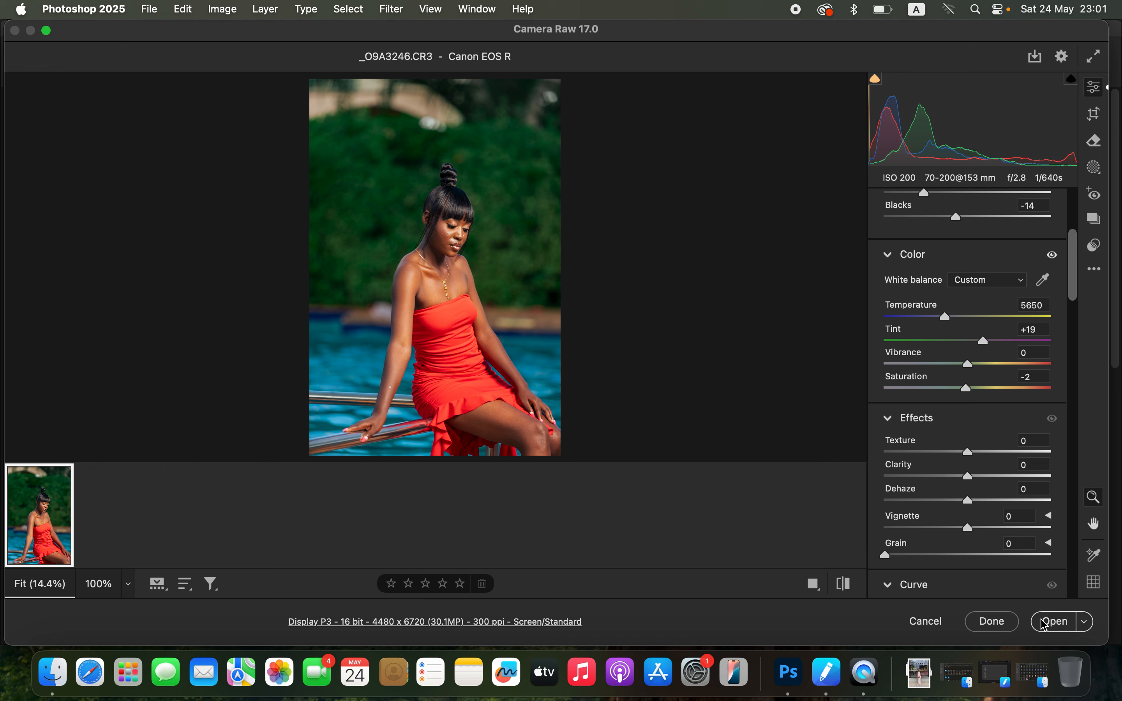
# Step: Open the graded photo in Photoshop and stamp its visible content onto a new layer above the Background
pyautogui.click(1054, 627)
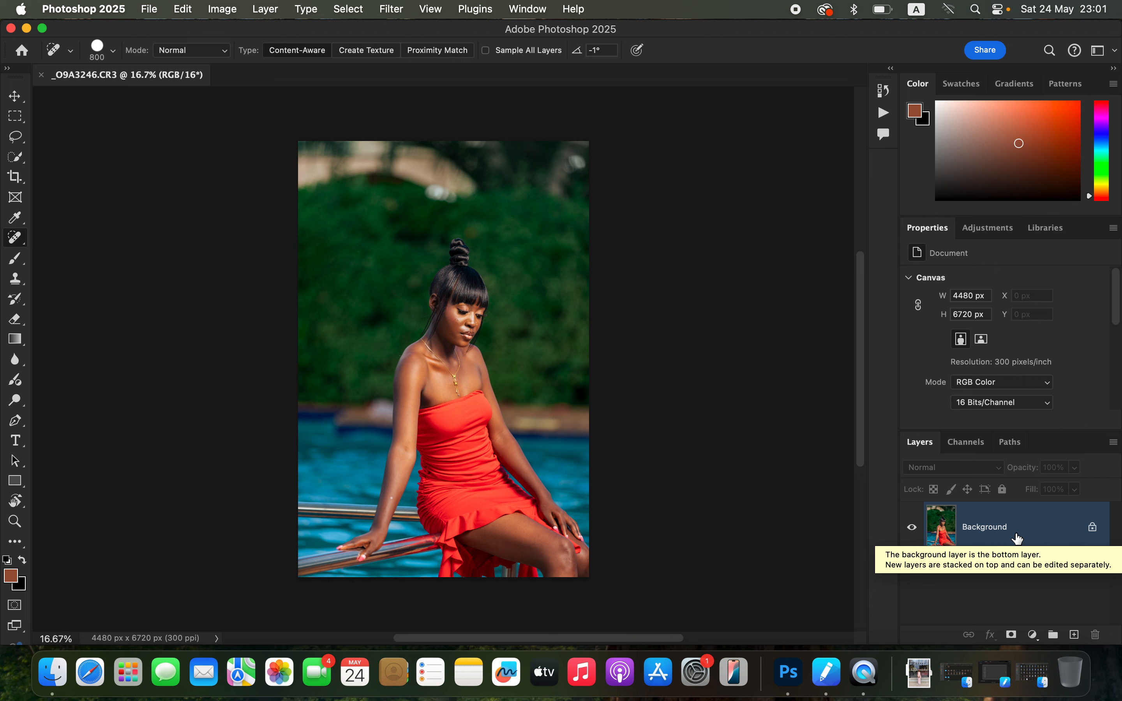
pyautogui.click(1074, 635)
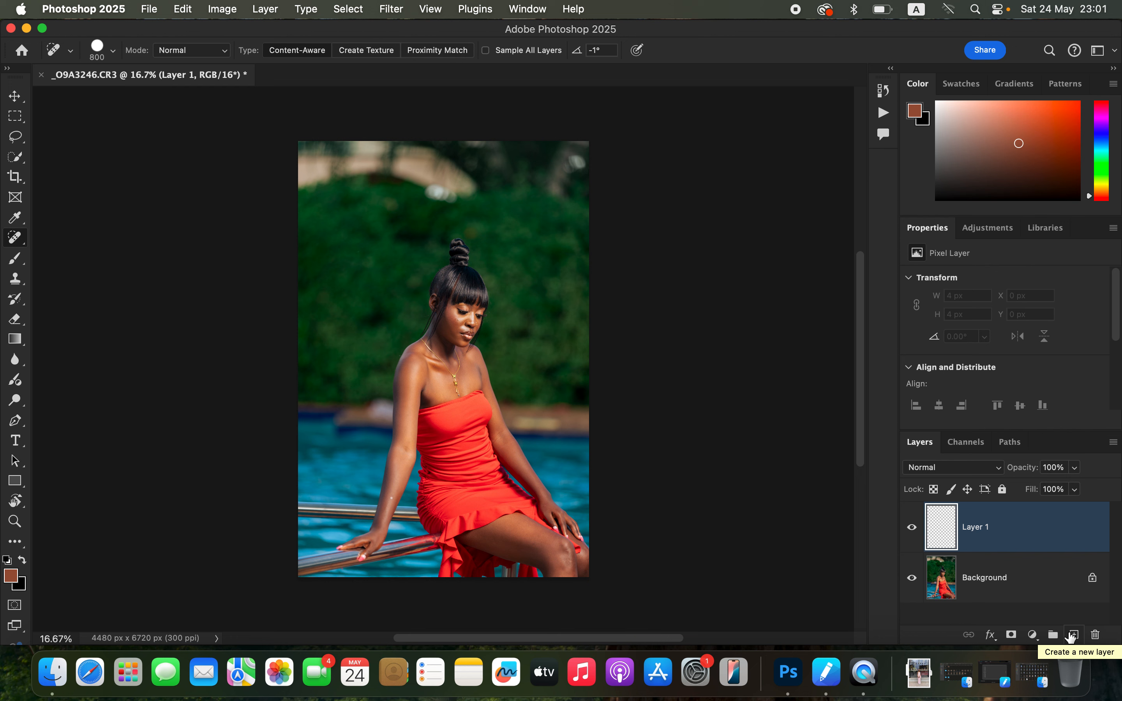
pyautogui.press('super+alt+shift+e')
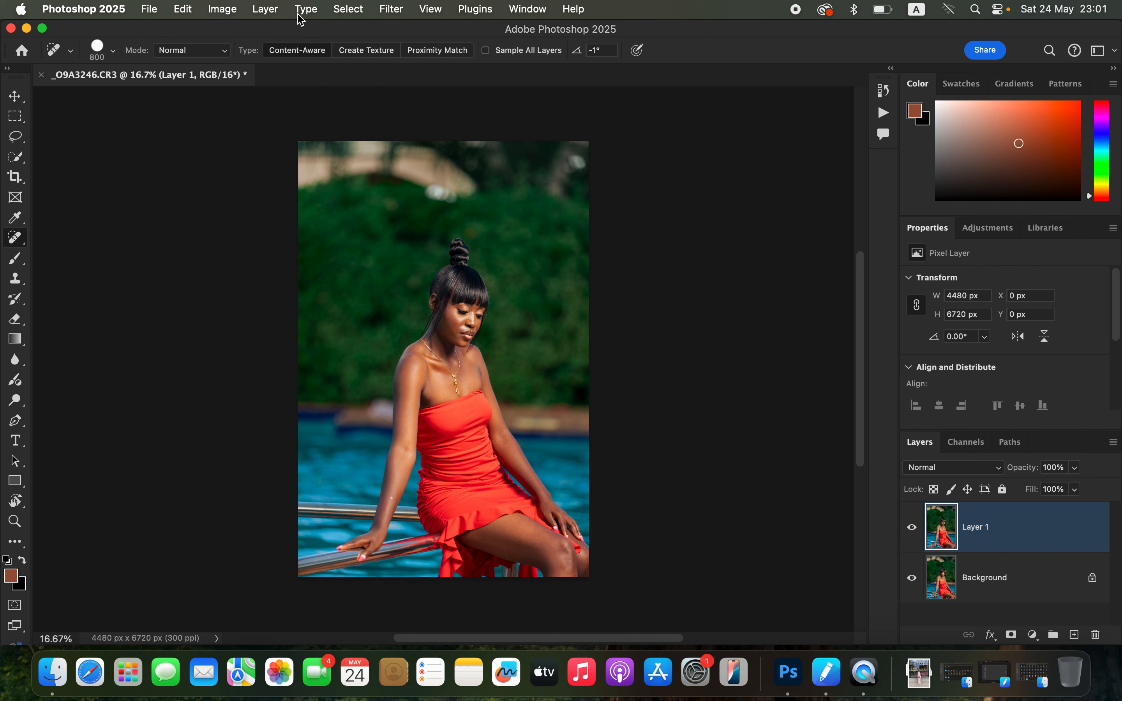
# Step: Select the subject automatically and add a new empty layer above the stamped one with the Color blend mode
pyautogui.click(351, 10)
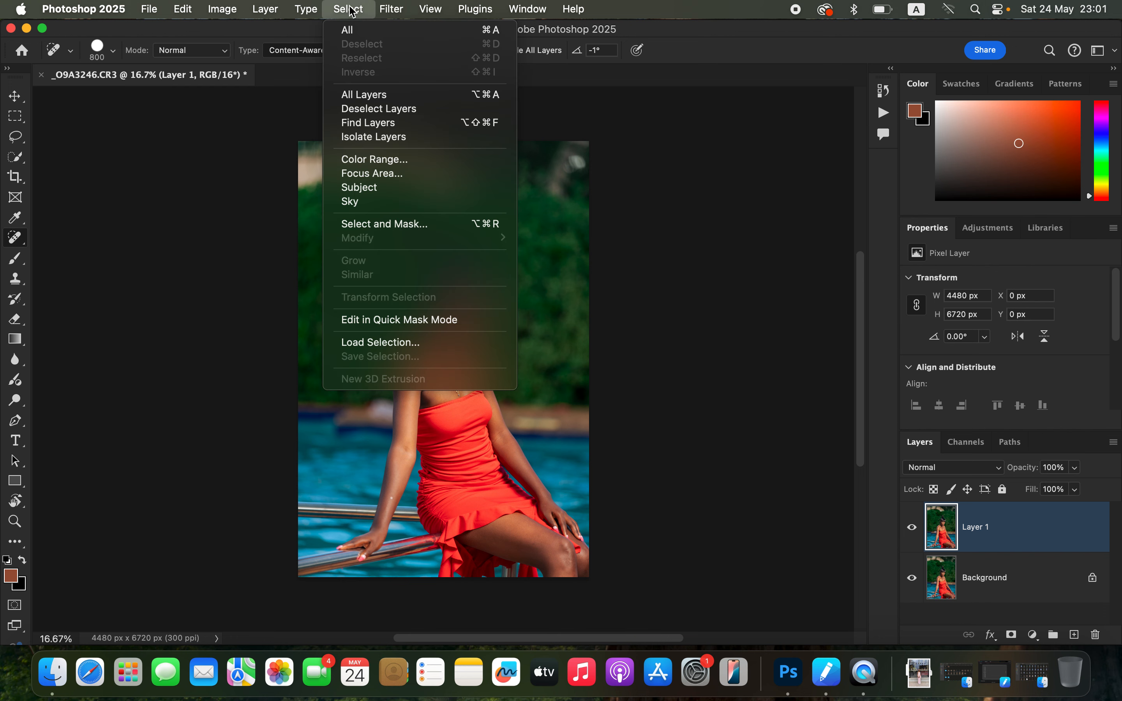
pyautogui.click(390, 188)
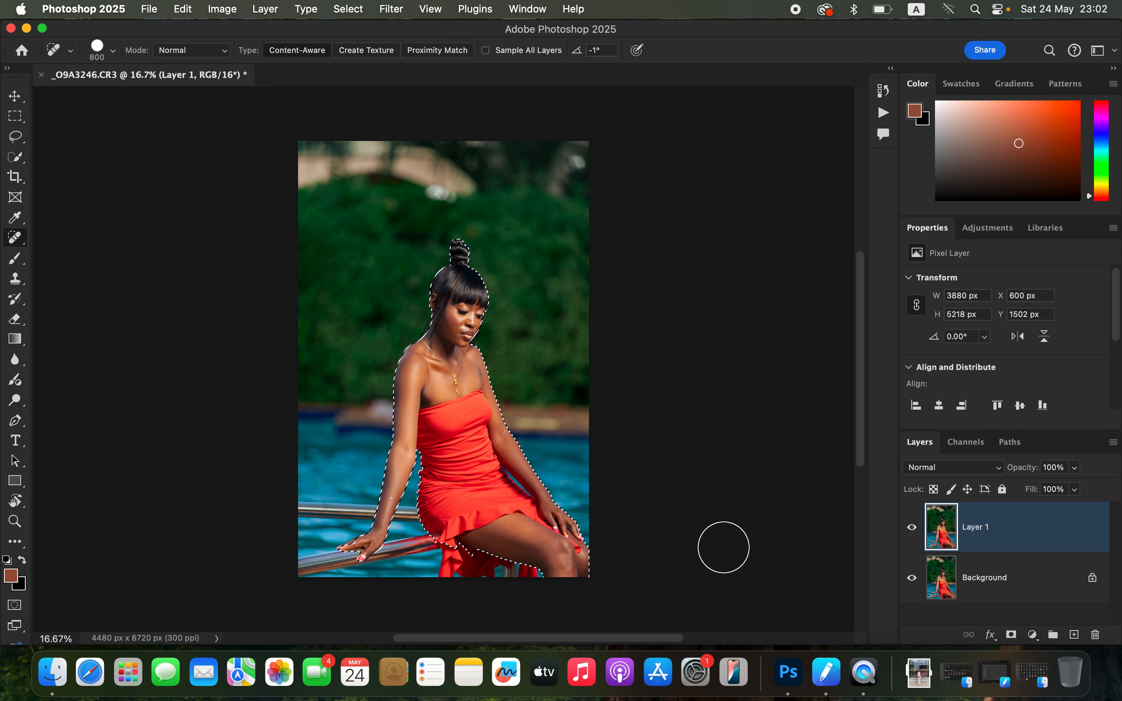
pyautogui.click(1075, 635)
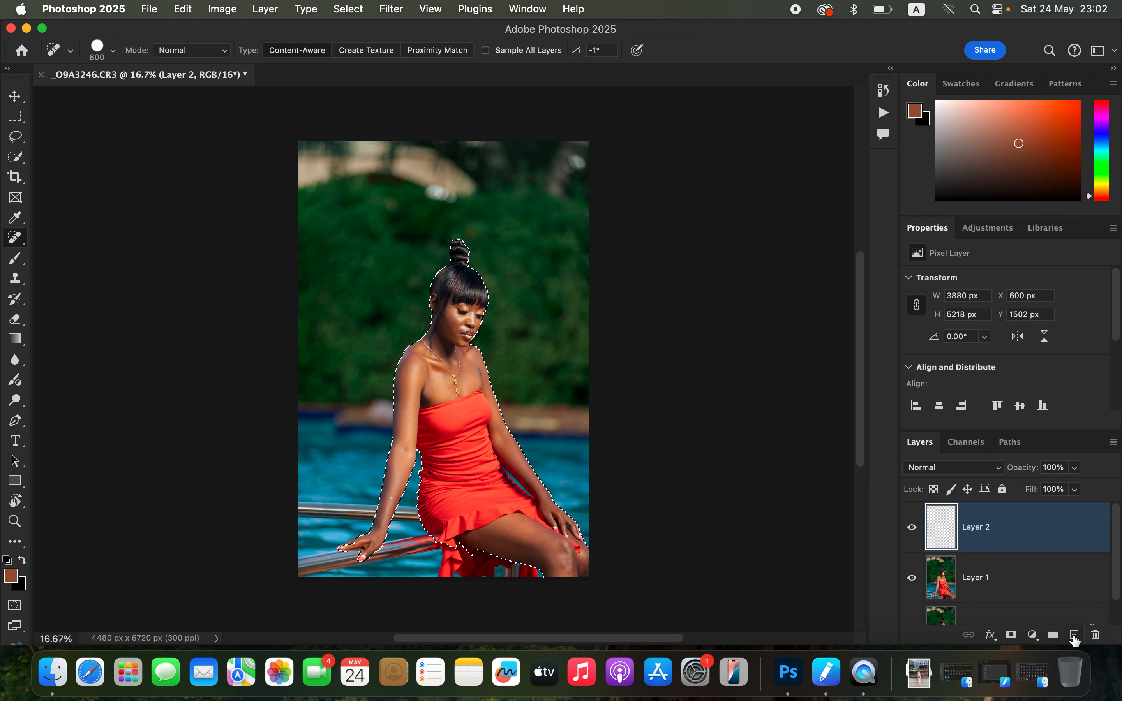
pyautogui.click(948, 467)
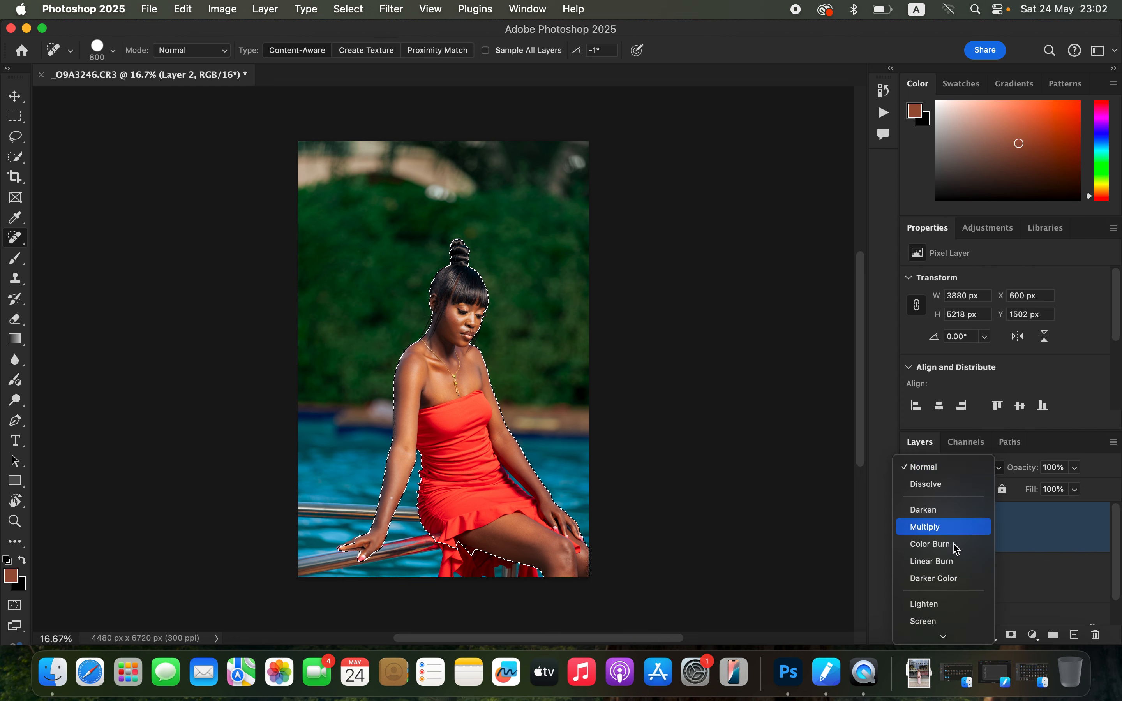
pyautogui.moveTo(957, 638)
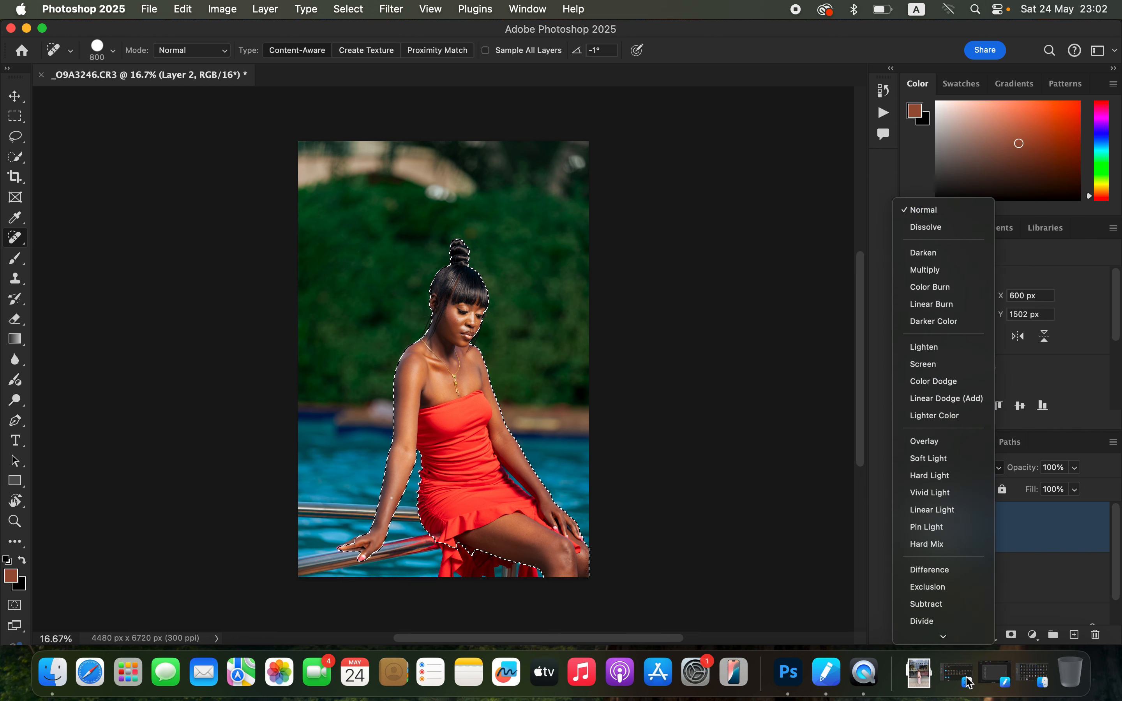
pyautogui.click(948, 624)
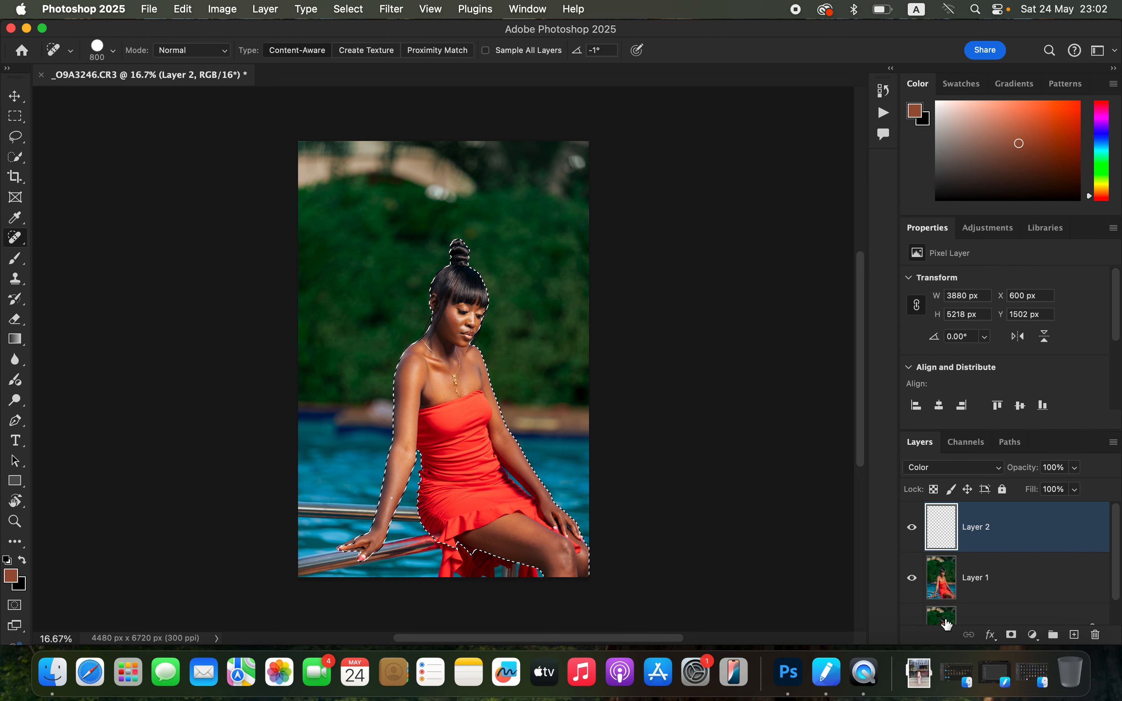
# Step: Activate the Brush tool and sample an orange-brown skin tone from the woman's chin area as the foreground colour
pyautogui.click(17, 266)
pyautogui.rightClick(17, 262)
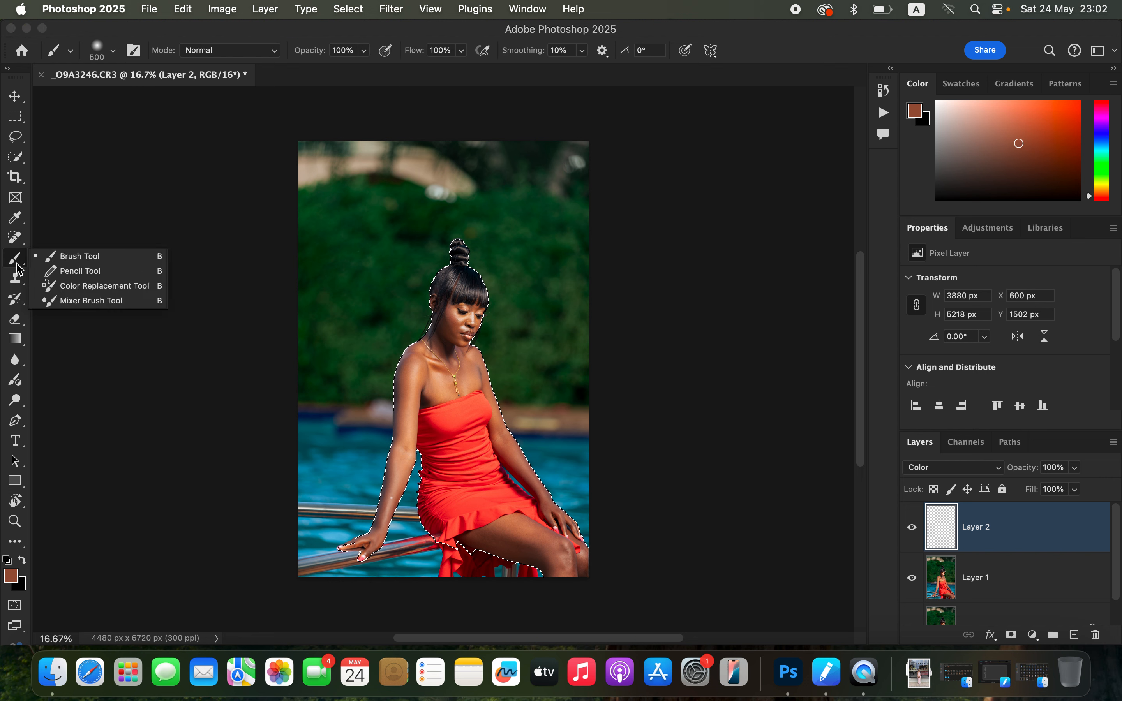
pyautogui.click(57, 260)
pyautogui.click(113, 51)
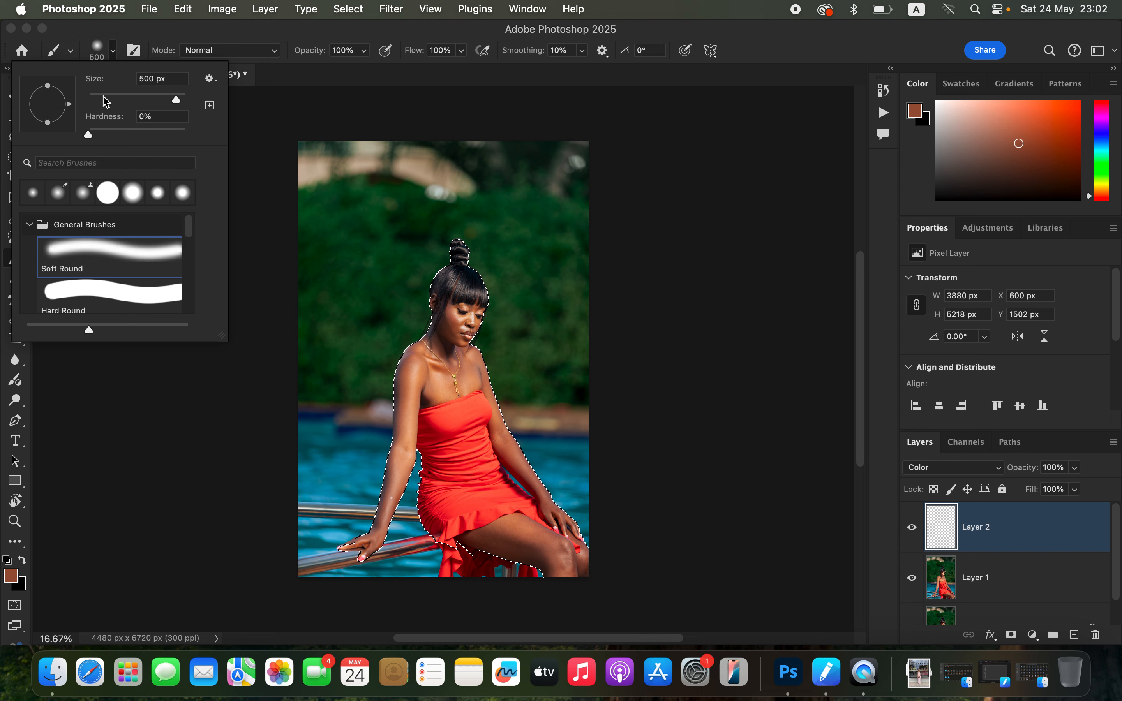
pyautogui.click(118, 40)
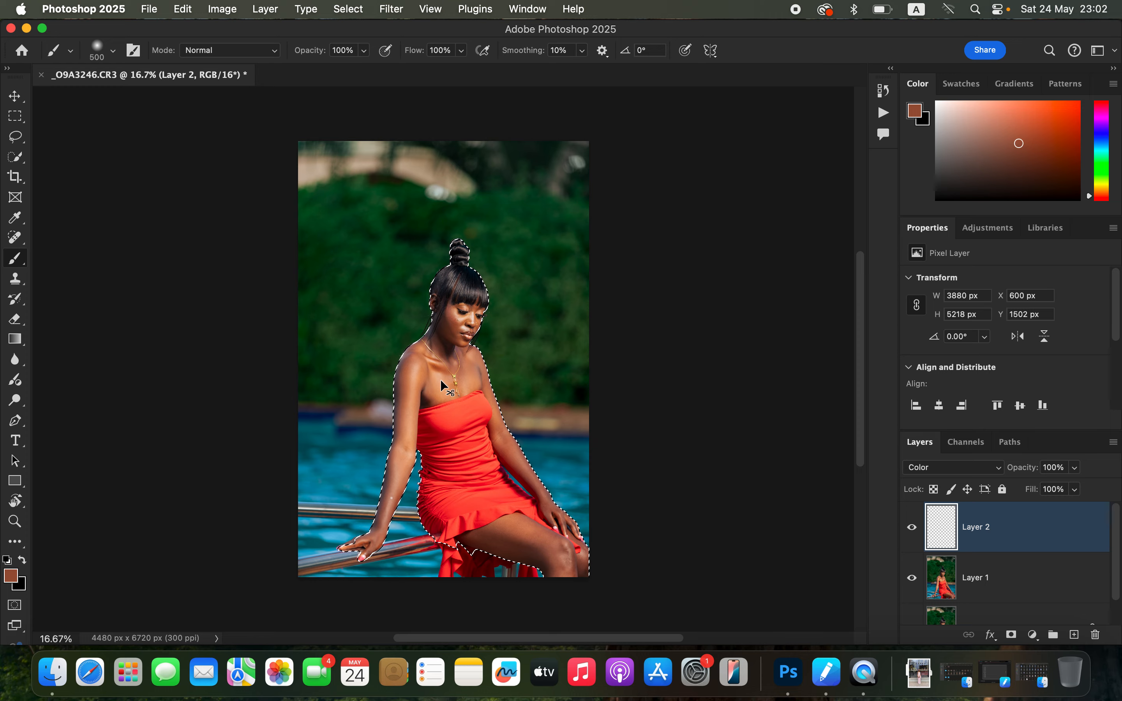
pyautogui.press('super+equal')
pyautogui.press('super+equal')
pyautogui.press('super+equal')
pyautogui.press('super+equal')
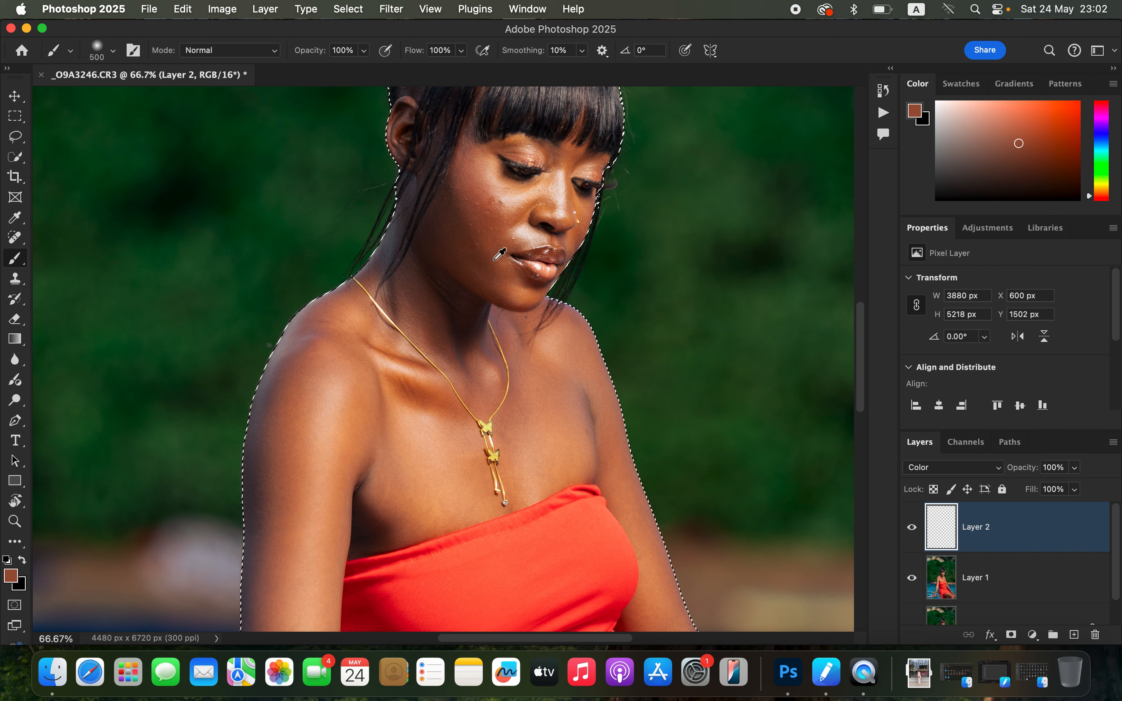
pyautogui.keyDown('alt'); pyautogui.click(518, 286); pyautogui.keyUp('alt')
pyautogui.keyDown('alt'); pyautogui.click(517, 285); pyautogui.keyUp('alt')
pyautogui.keyDown('alt'); pyautogui.click(516, 285); pyautogui.keyUp('alt')
pyautogui.keyDown('alt'); pyautogui.click(516, 284); pyautogui.keyUp('alt')
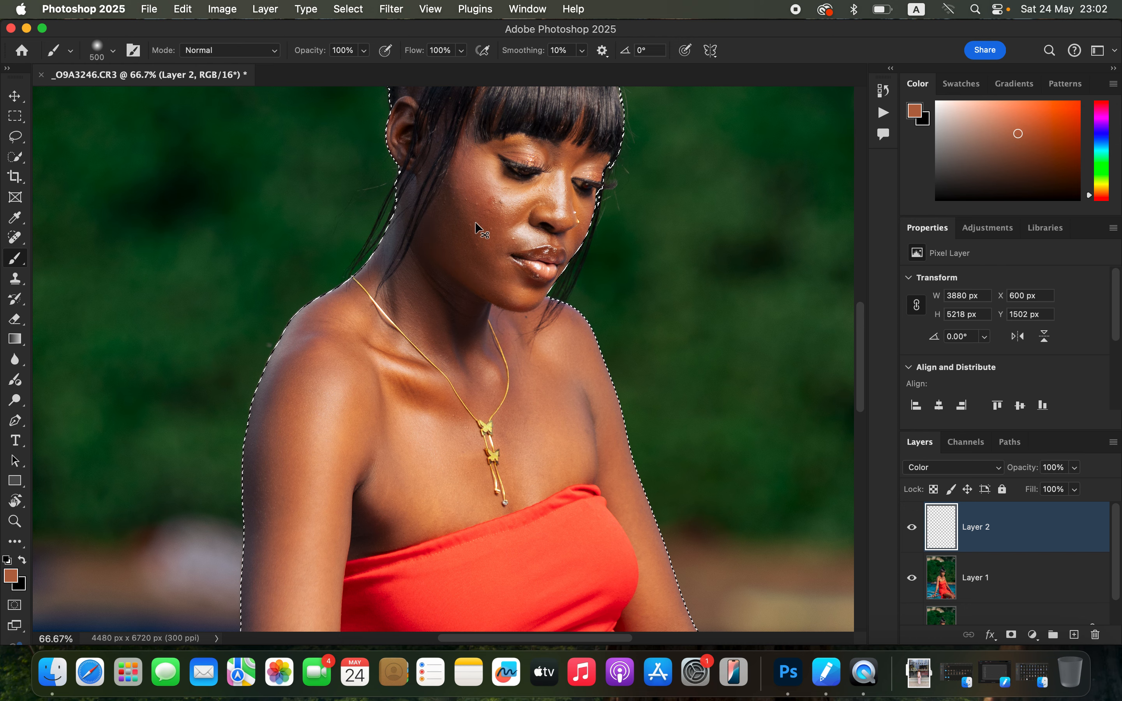
# Step: Paint the sampled skin tone over the face and neck with a 175 px soft brush on the Color layer
pyautogui.press('super+minus')
pyautogui.press('super+minus')
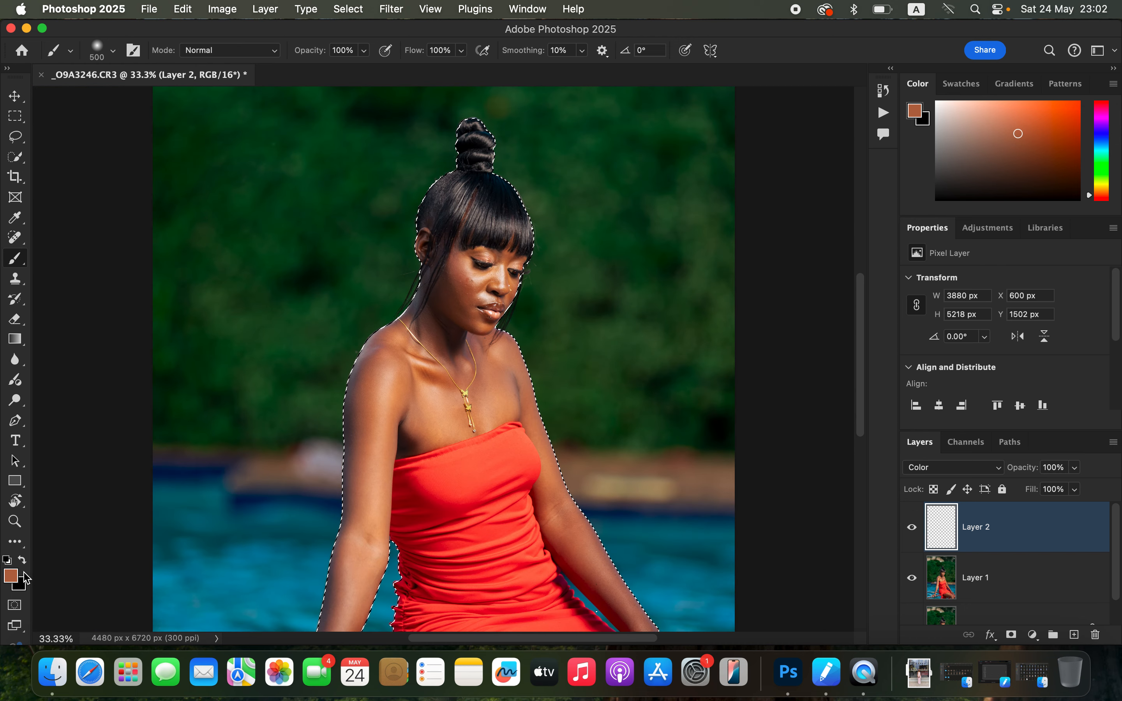
pyautogui.press('[')
pyautogui.press('[')
pyautogui.press('[')
pyautogui.press('[')
pyautogui.press('[')
pyautogui.moveTo(457, 274)
pyautogui.mouseDown()
pyautogui.moveTo(456, 311)
pyautogui.moveTo(506, 274)
pyautogui.moveTo(471, 278)
pyautogui.moveTo(435, 309)
pyautogui.moveTo(442, 353)
pyautogui.moveTo(454, 339)
pyautogui.moveTo(473, 376)
pyautogui.moveTo(465, 360)
pyautogui.mouseUp()
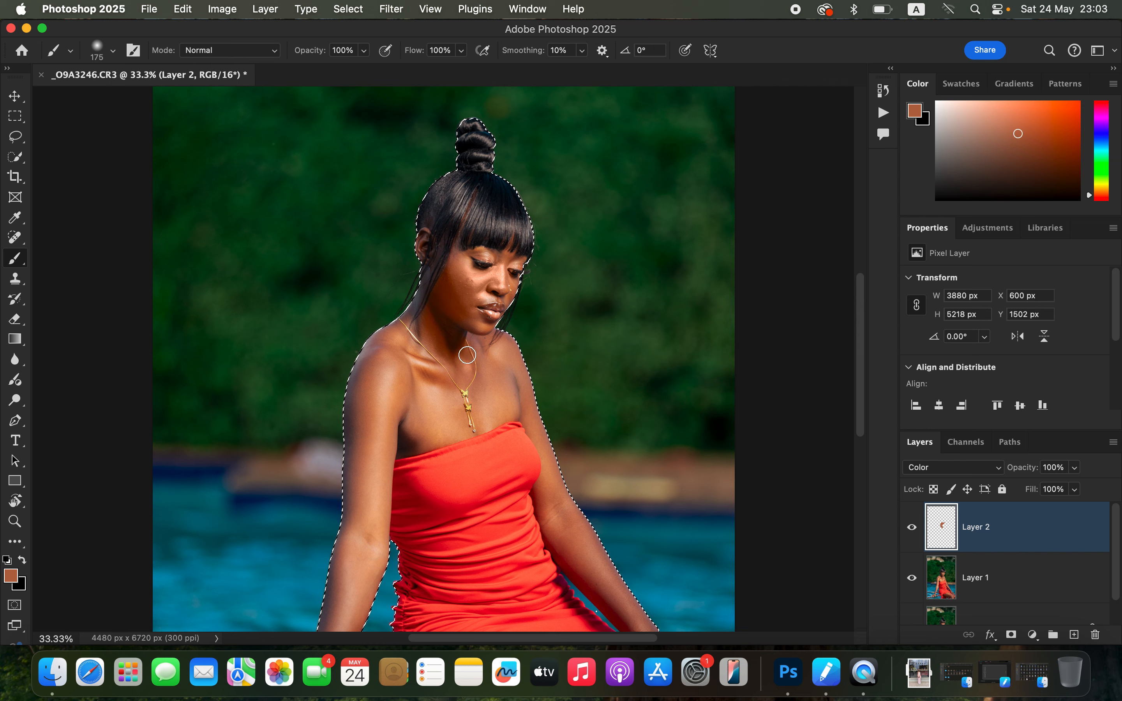
# Step: Paint the skin tone across the chest and shoulders with the brush enlarged to 400 px
pyautogui.press(']')
pyautogui.press(']')
pyautogui.press(']')
pyautogui.press(']')
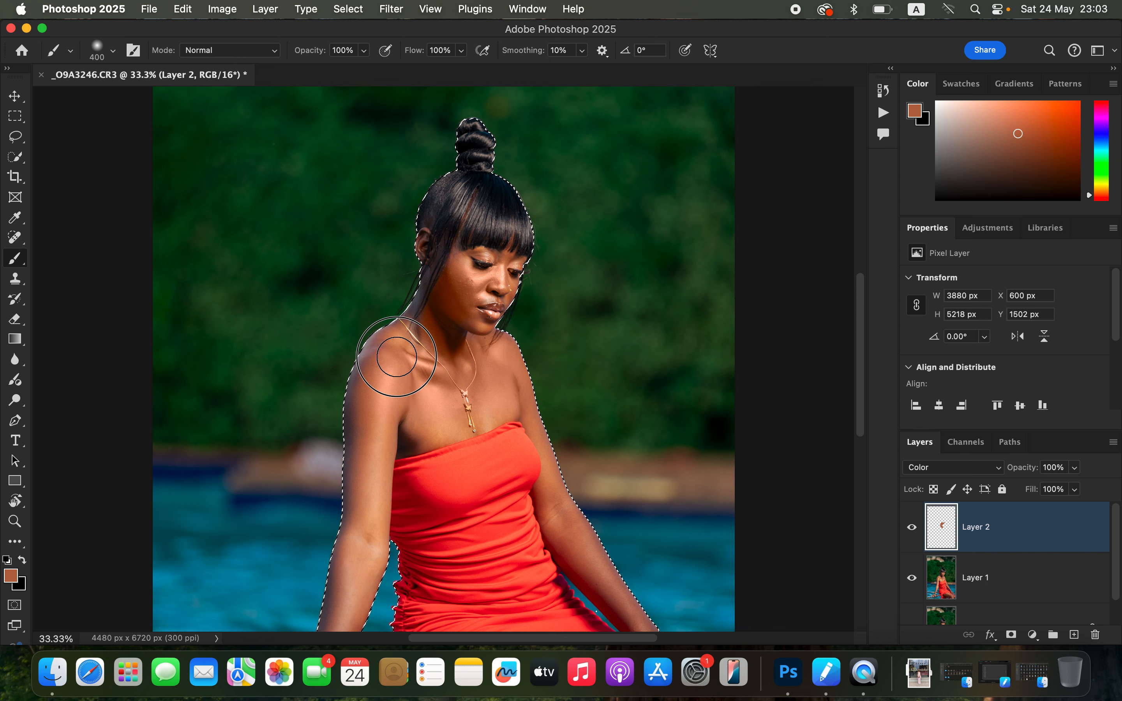
pyautogui.moveTo(386, 397); pyautogui.dragTo(395, 371)
# Step: Paint the skin tone down the arm that rests on the railing with a 175 px brush
pyautogui.press('[')
pyautogui.press('[')
pyautogui.press('[')
pyautogui.press('[')
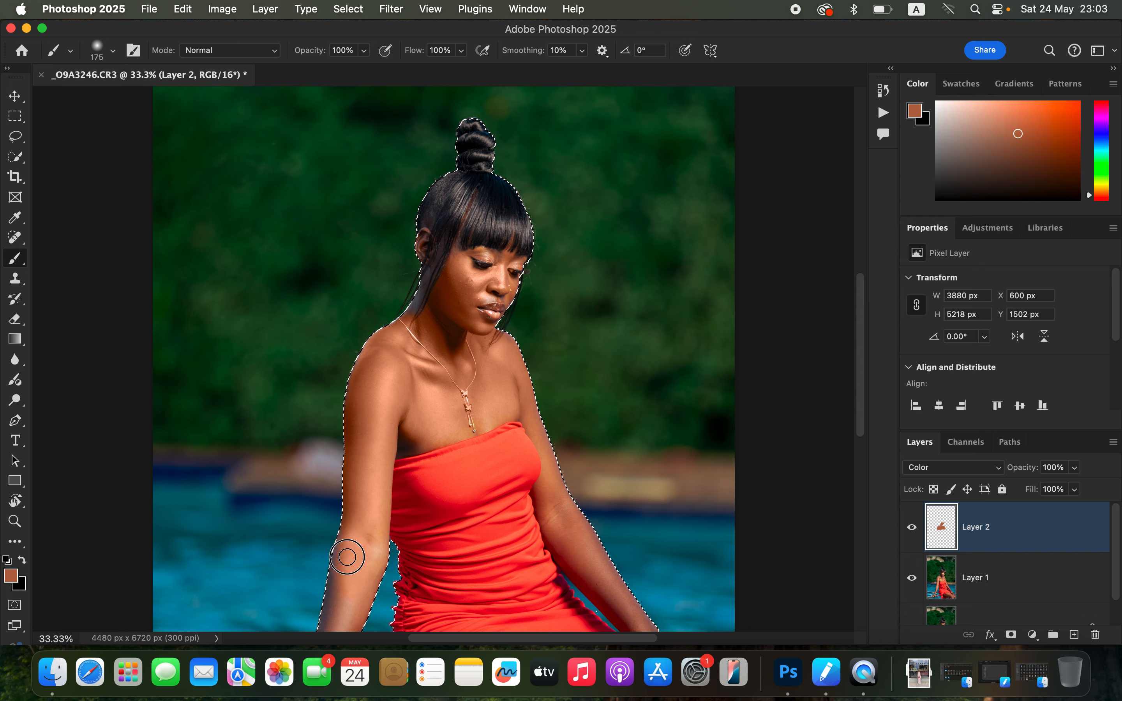
pyautogui.press('super+minus')
pyautogui.press('super+minus')
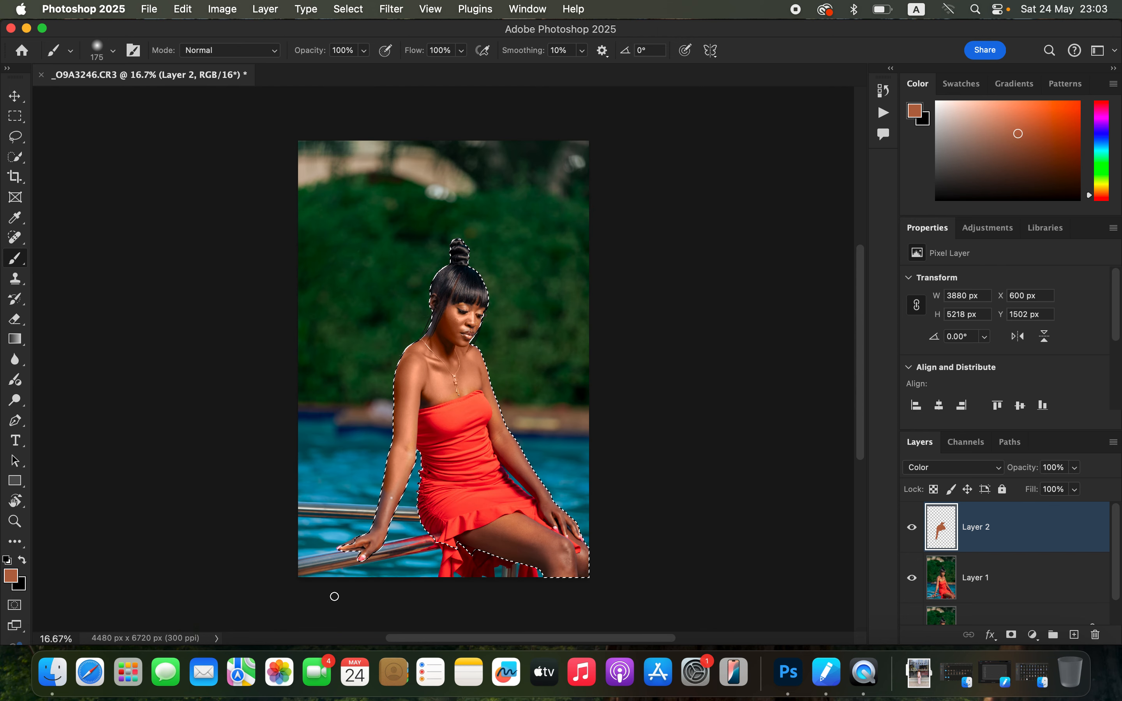
# Step: Enlarge the brush and paint the skin tone over the thigh below the dress hem
pyautogui.press(']')
pyautogui.press(']')
pyautogui.press(']')
pyautogui.press(']')
pyautogui.press(']')
pyautogui.press(']')
pyautogui.press(']')
pyautogui.press(']')
pyautogui.press(']')
pyautogui.moveTo(520, 531)
pyautogui.mouseDown()
pyautogui.moveTo(495, 531)
pyautogui.moveTo(534, 540)
pyautogui.moveTo(573, 574)
pyautogui.moveTo(513, 531)
pyautogui.moveTo(488, 531)
pyautogui.moveTo(551, 551)
pyautogui.mouseUp()
# Step: Paint the skin tone over the knees, the hand on the knee and the railing arm's forearm with a 200 px brush
pyautogui.press('[')
pyautogui.press('[')
pyautogui.press('[')
pyautogui.press('[')
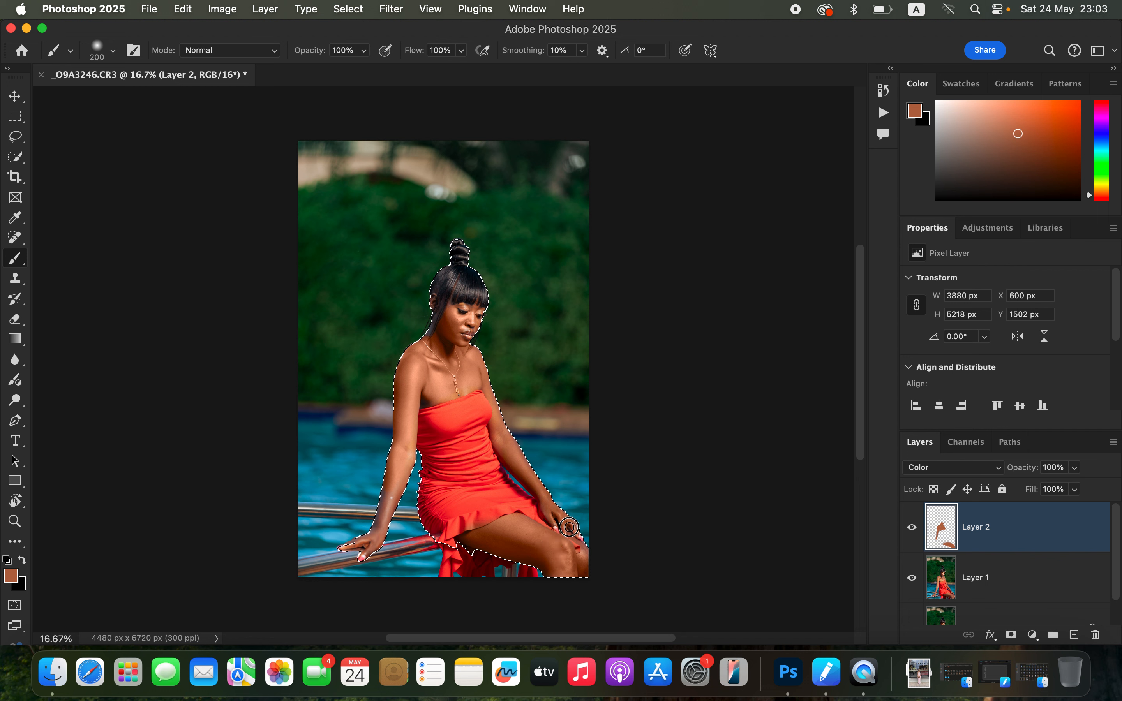
pyautogui.moveTo(585, 566); pyautogui.dragTo(585, 552)
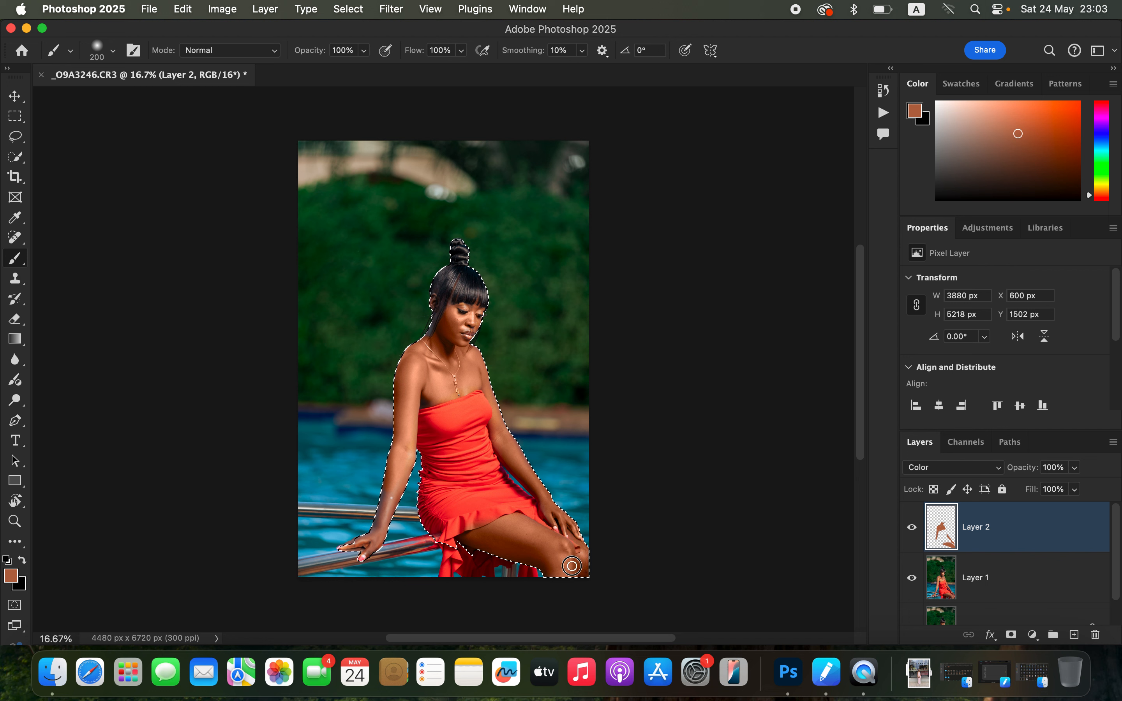
pyautogui.moveTo(427, 521); pyautogui.dragTo(378, 524)
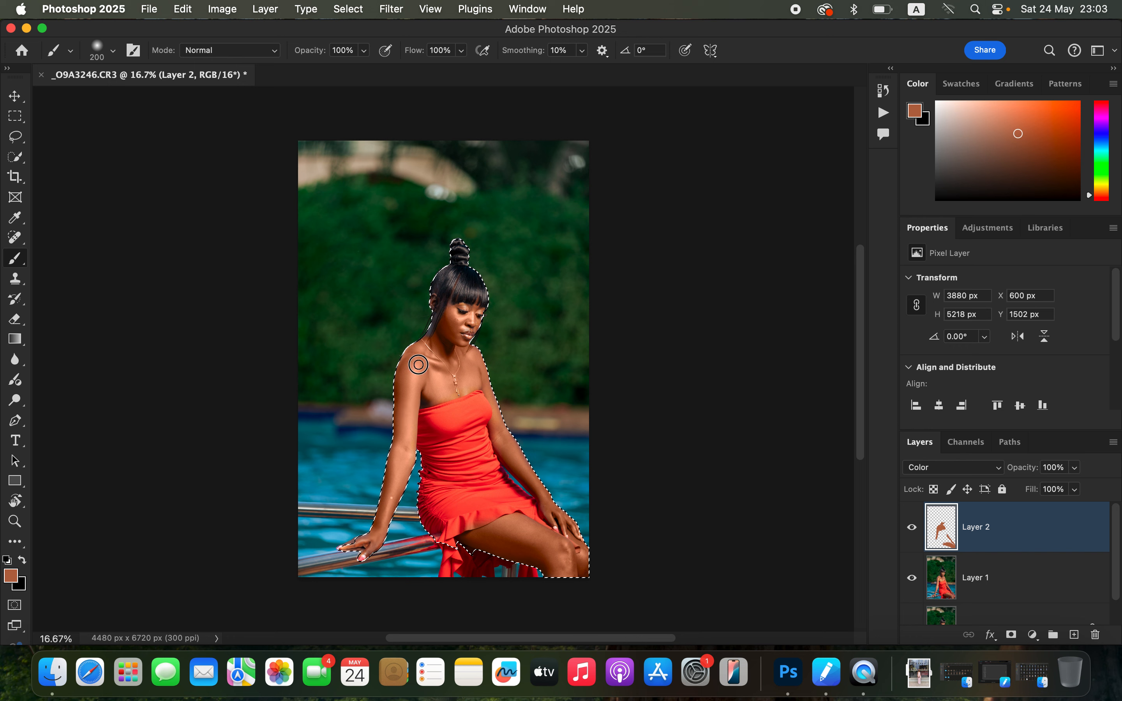
pyautogui.moveTo(394, 482)
pyautogui.mouseDown()
pyautogui.moveTo(377, 534)
pyautogui.moveTo(347, 547)
pyautogui.moveTo(375, 536)
pyautogui.mouseUp()
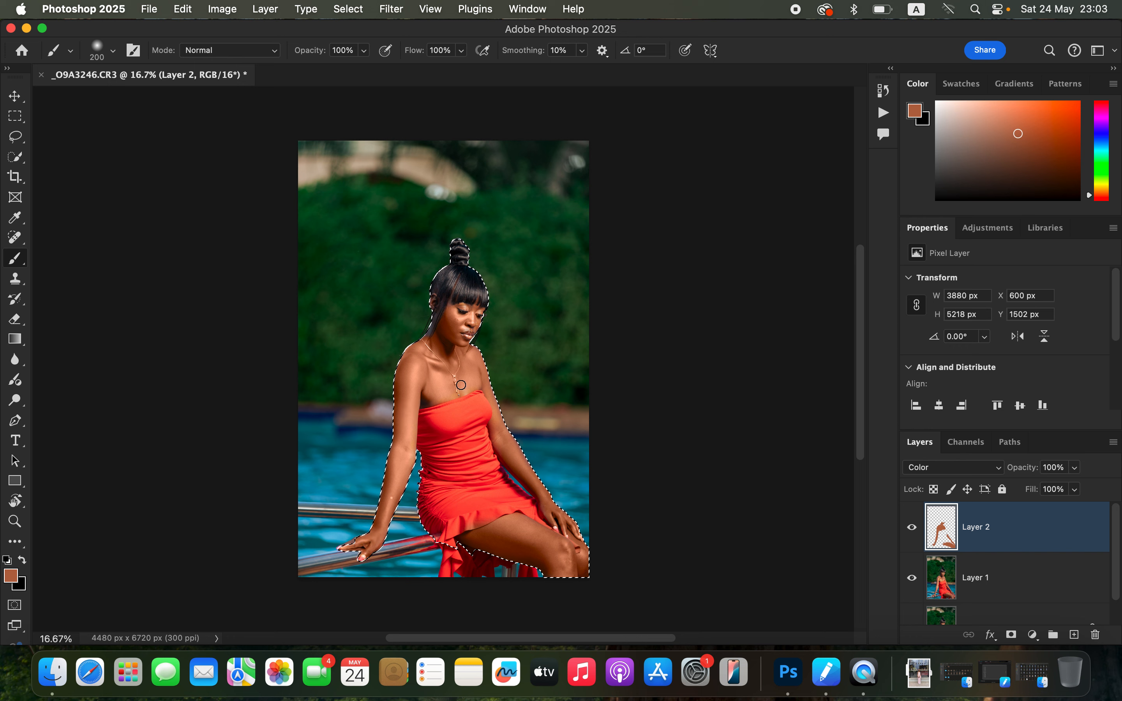
# Step: Paint the skin tone along the neck behind the loose hair strands with the brush reduced to 80 px
pyautogui.press('super+equal')
pyautogui.press('super+equal')
pyautogui.press('super+equal')
pyautogui.moveTo(382, 480)
pyautogui.mouseDown()
pyautogui.moveTo(428, 477)
pyautogui.moveTo(412, 475)
pyautogui.moveTo(531, 418)
pyautogui.moveTo(562, 424)
pyautogui.moveTo(507, 346)
pyautogui.mouseUp()
pyautogui.press('[')
pyautogui.press('[')
pyautogui.press('[')
pyautogui.press('[')
pyautogui.press('[')
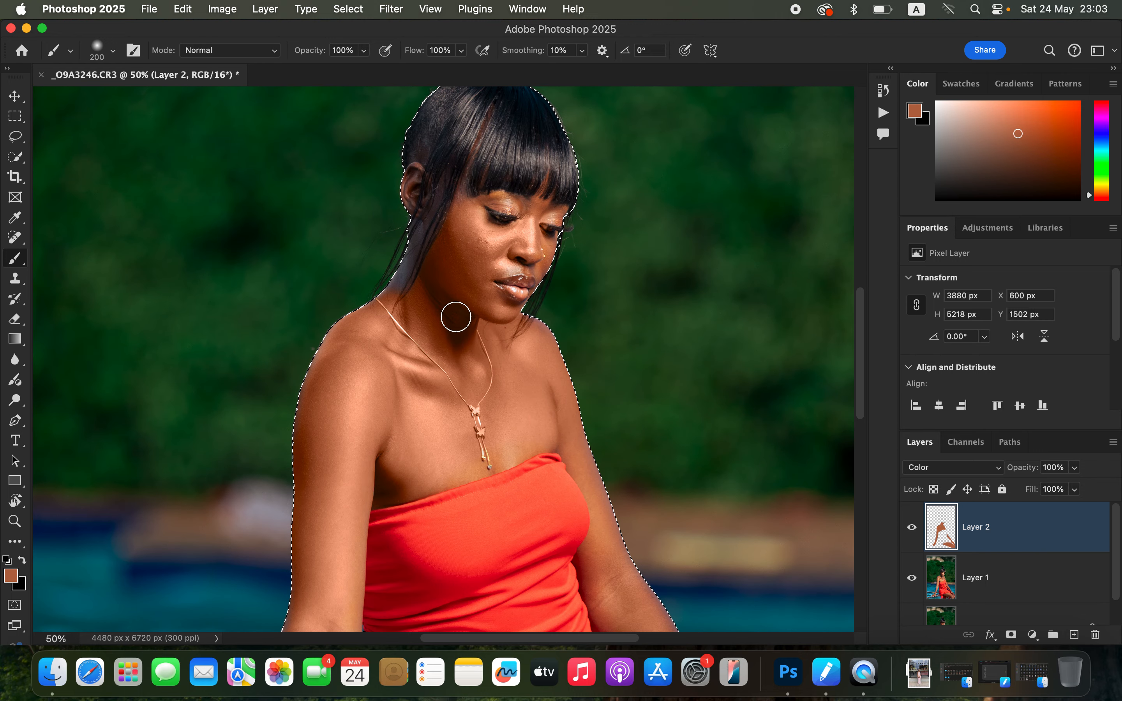
pyautogui.press('[')
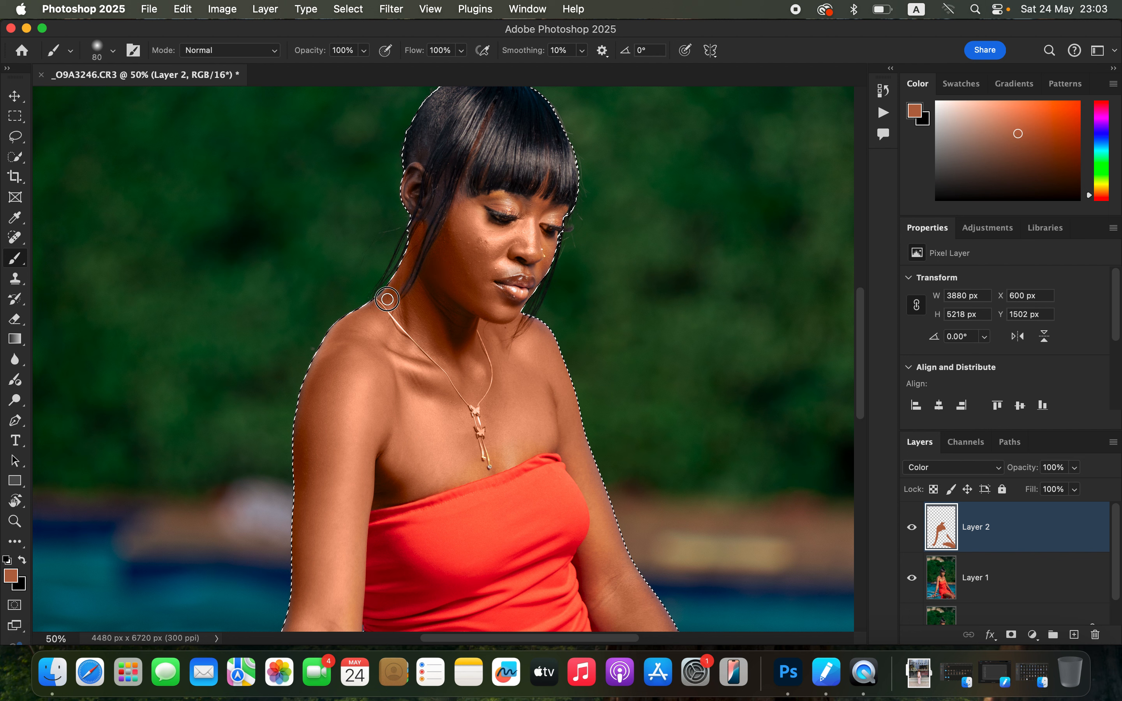
# Step: Paint the skin tone over the ear and the skin beside it, reducing the brush to 40 px
pyautogui.press('[')
pyautogui.press('[')
pyautogui.press('[')
pyautogui.press('[')
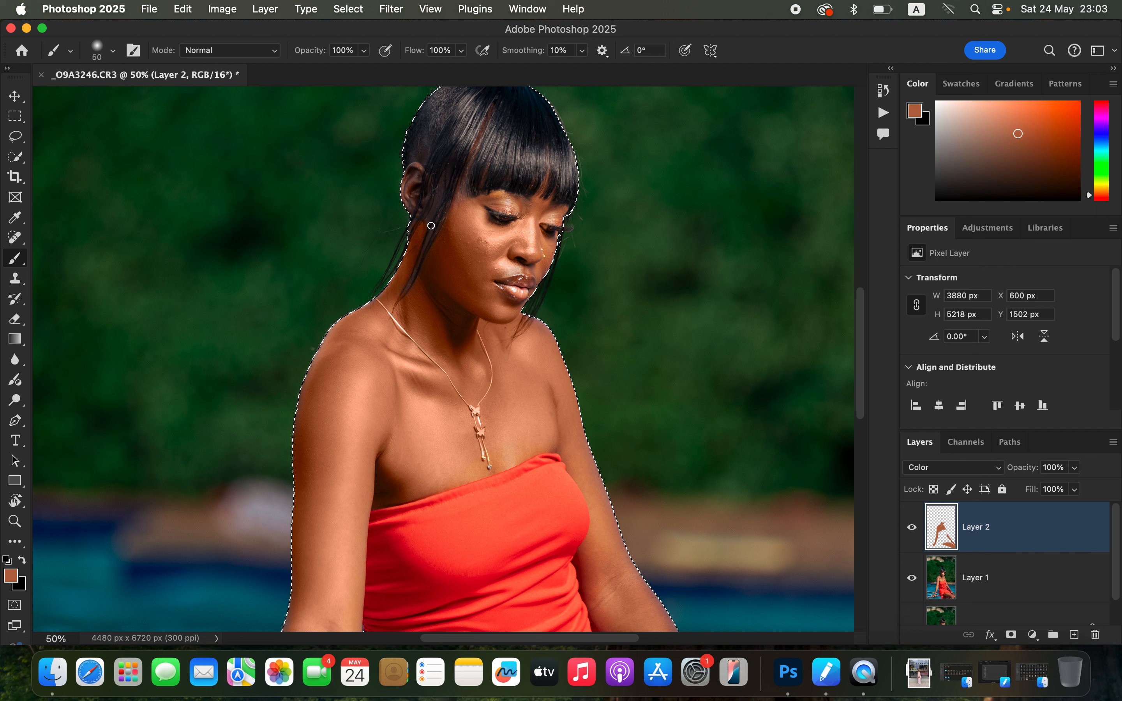
pyautogui.moveTo(438, 192); pyautogui.dragTo(438, 200)
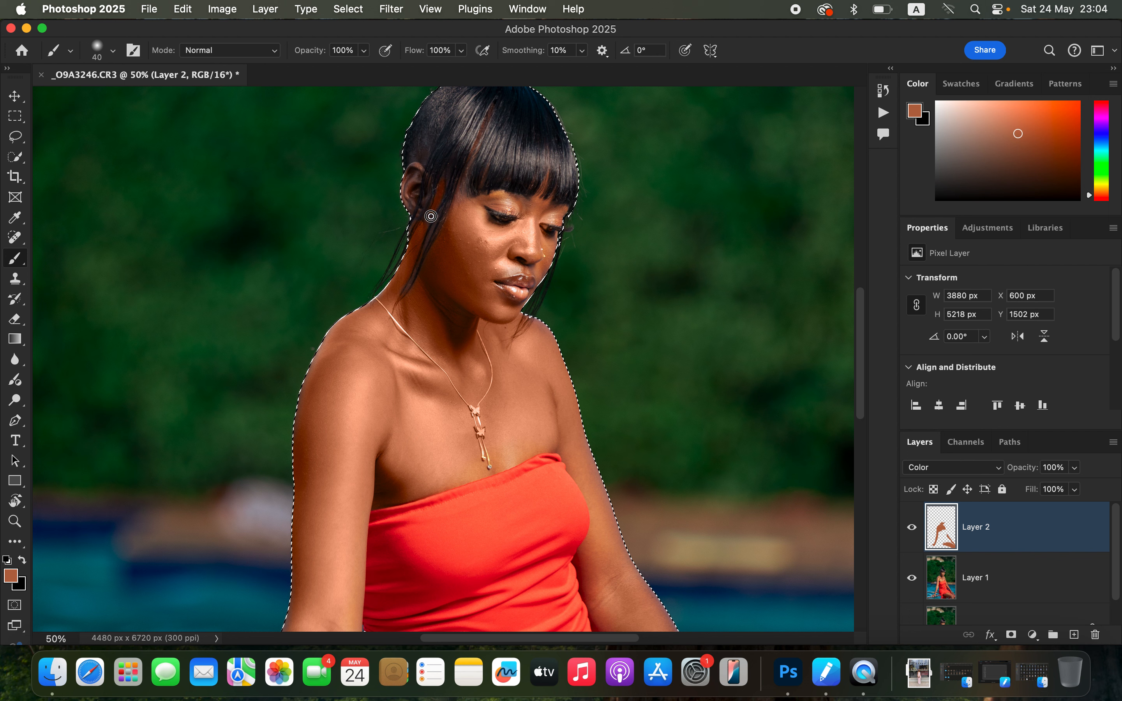
pyautogui.moveTo(417, 168)
pyautogui.mouseDown()
pyautogui.moveTo(418, 176)
pyautogui.moveTo(408, 214)
pyautogui.moveTo(417, 165)
pyautogui.mouseUp()
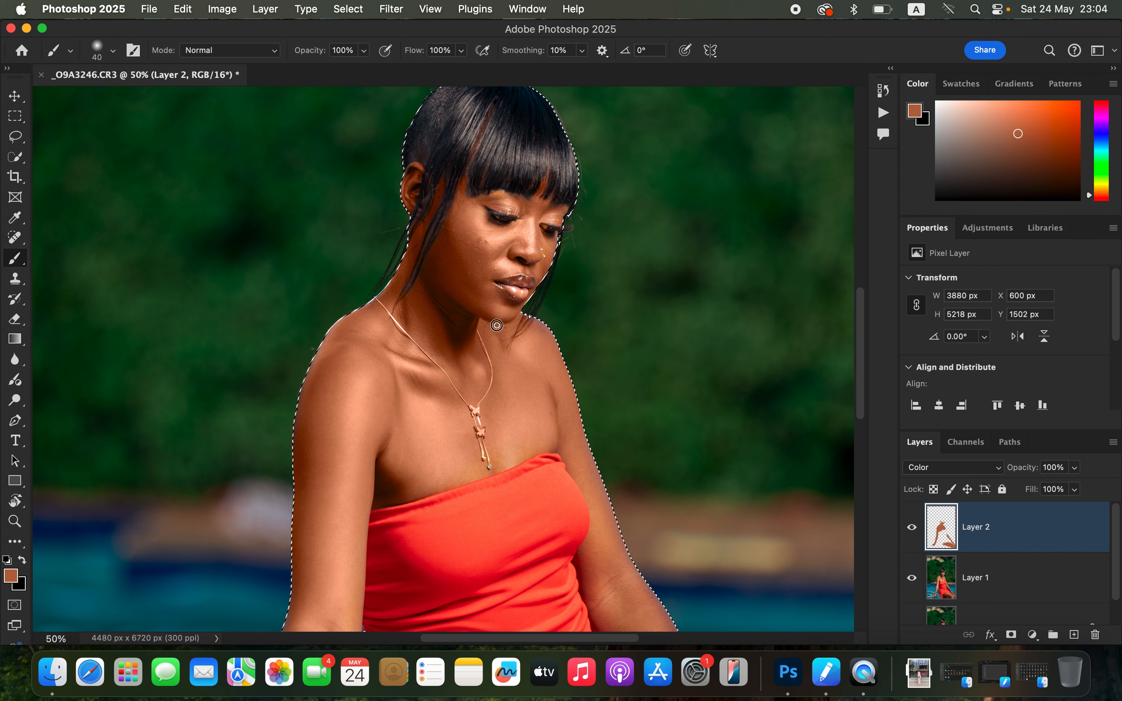
pyautogui.moveTo(430, 199); pyautogui.dragTo(426, 189)
# Step: Enlarge the brush to 125 px and clear the selection around the subject
pyautogui.press('super+minus')
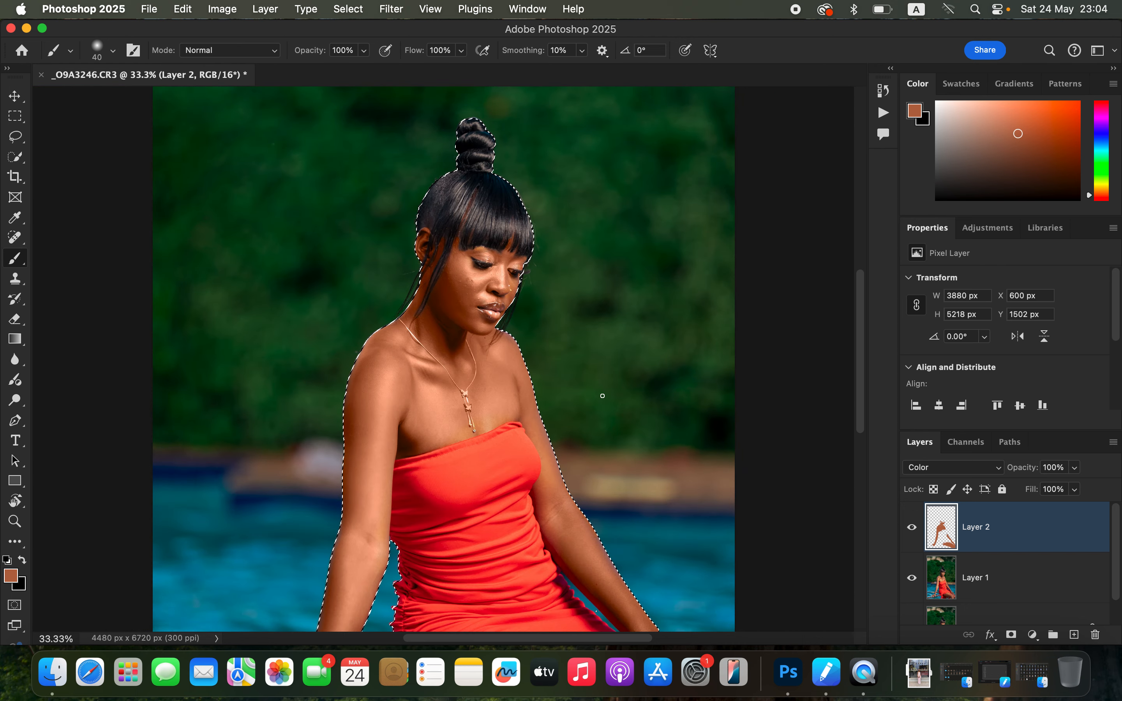
pyautogui.press(']')
pyautogui.press(']')
pyautogui.press(']')
pyautogui.press(']')
pyautogui.press(']')
pyautogui.press(']')
pyautogui.press(']')
pyautogui.press(']')
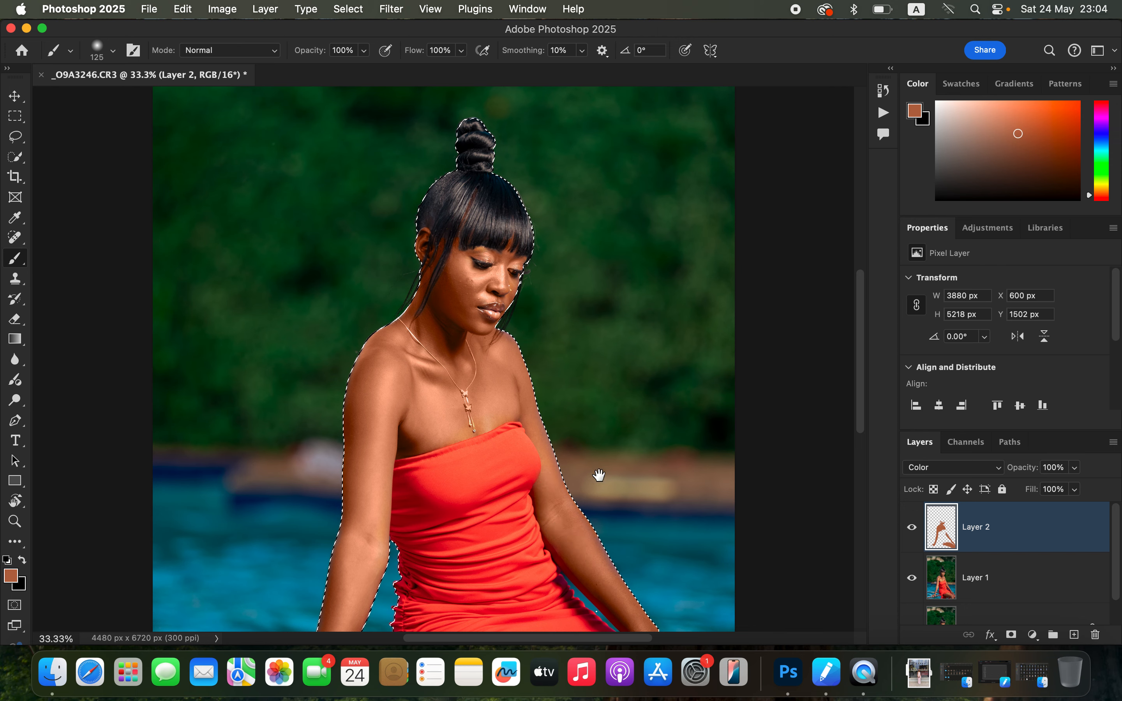
pyautogui.scroll(-5, 594, 406)
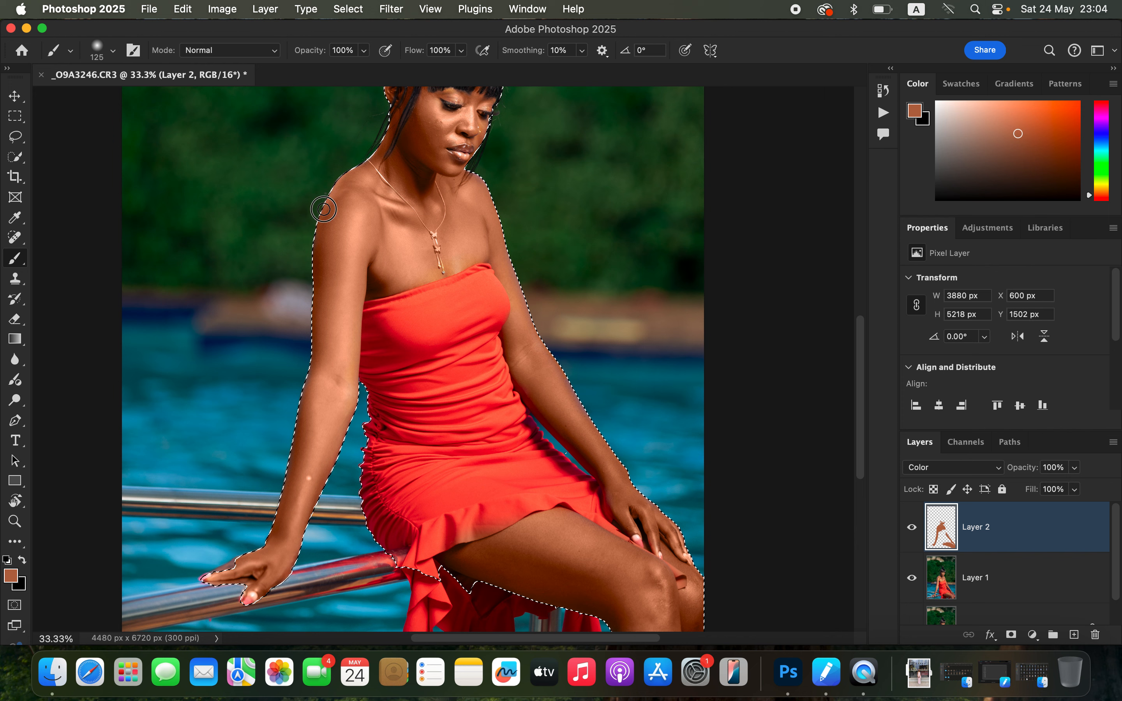
pyautogui.press('super+d')
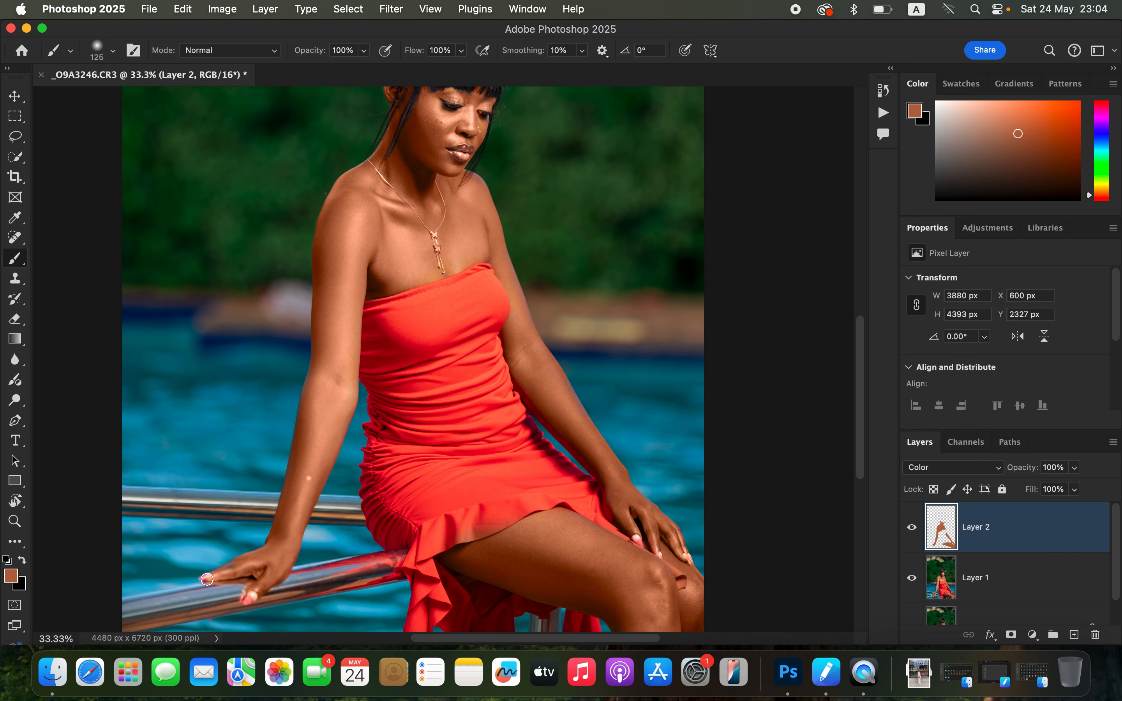
# Step: Erase the skin tone spilled over the dress hem and the fingernails on the knee, using the Eraser reduced to 50 px
pyautogui.press('super+equal')
pyautogui.press('super+equal')
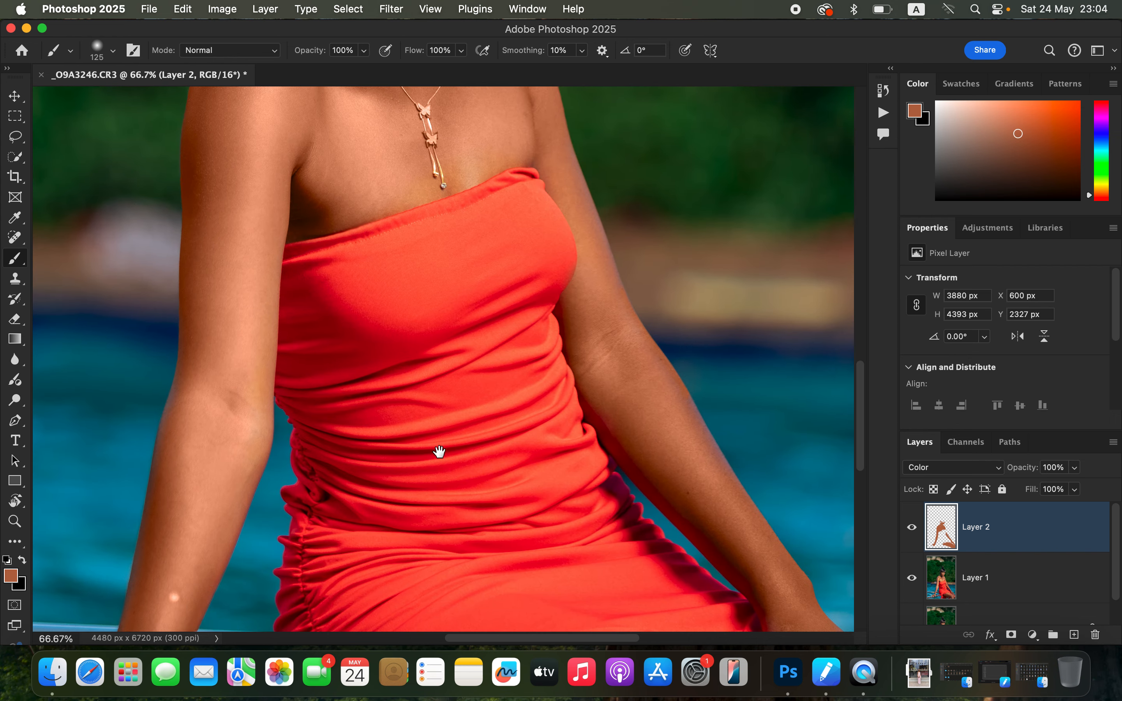
pyautogui.moveTo(456, 452); pyautogui.dragTo(596, 173)
pyautogui.moveTo(363, 403); pyautogui.dragTo(527, 307)
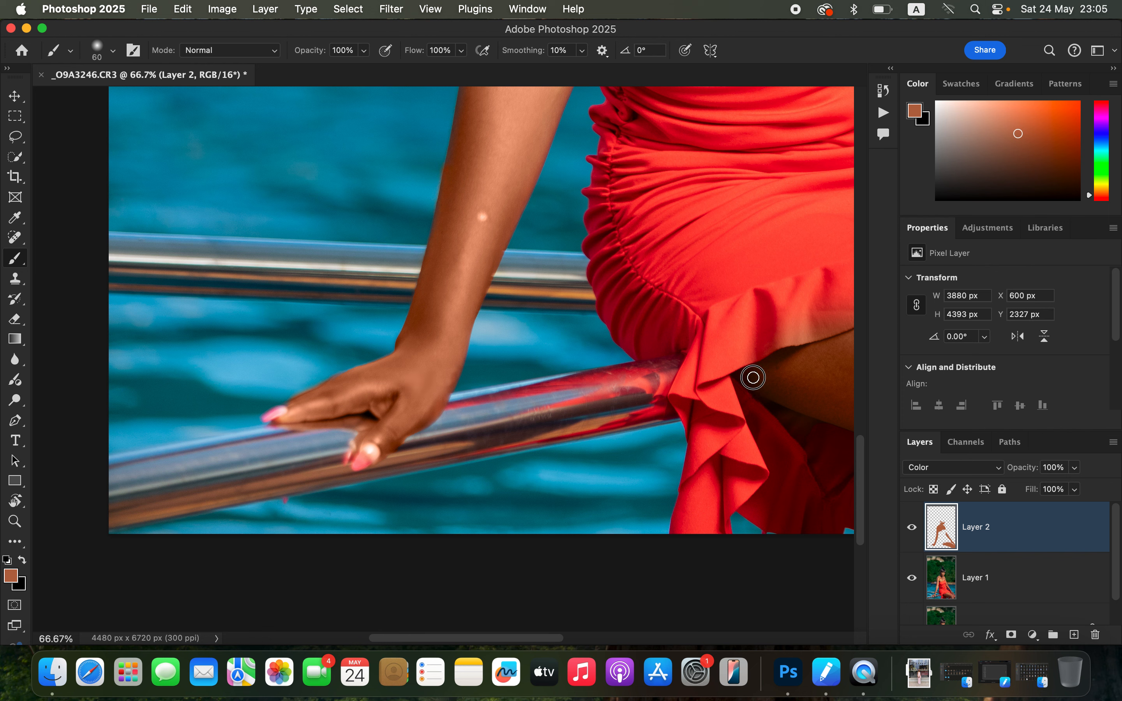
pyautogui.moveTo(649, 389); pyautogui.dragTo(362, 410)
pyautogui.moveTo(819, 368); pyautogui.dragTo(590, 380)
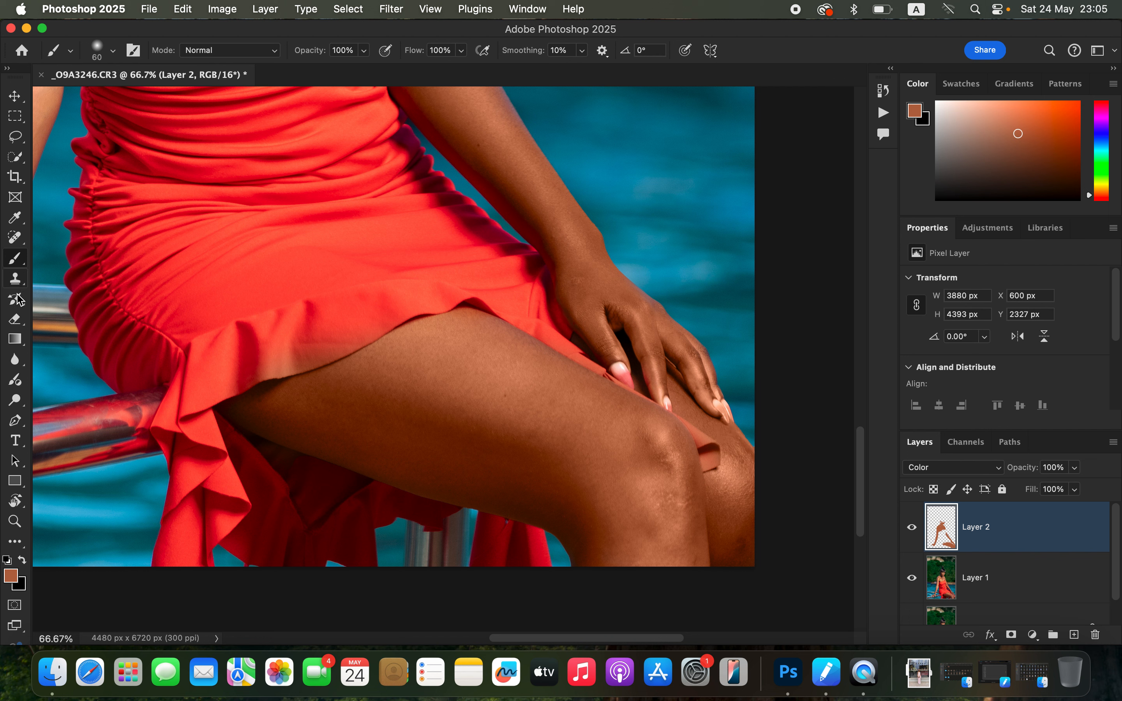
pyautogui.click(17, 321)
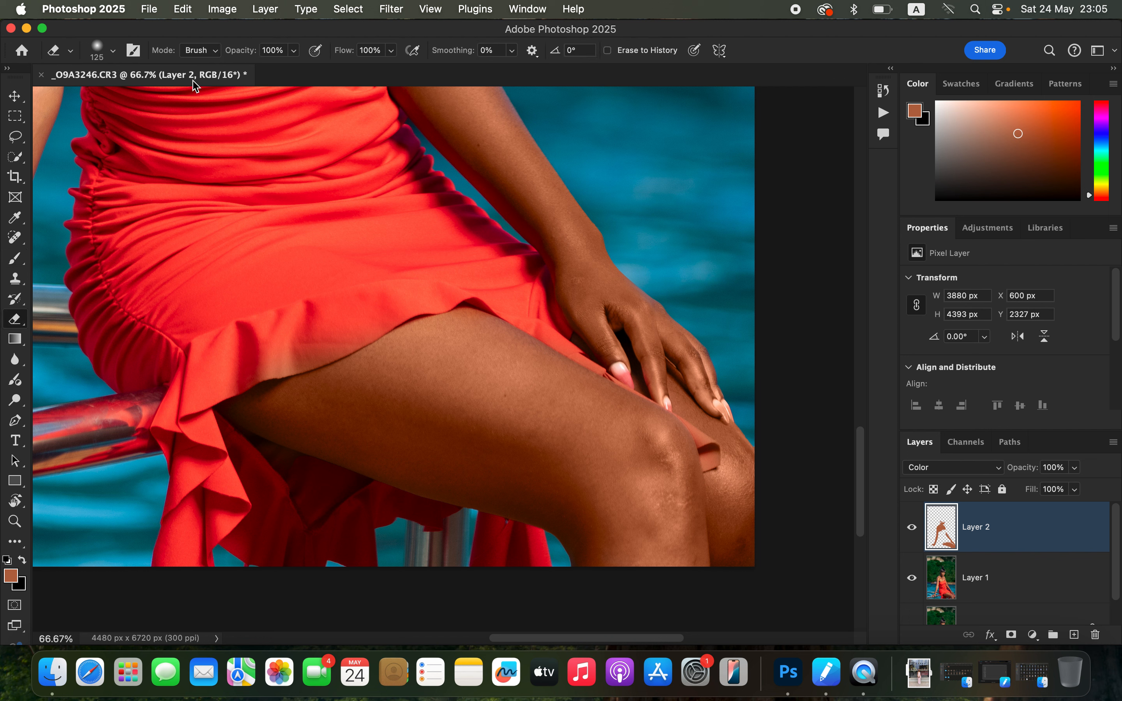
pyautogui.moveTo(256, 376)
pyautogui.mouseDown()
pyautogui.moveTo(351, 334)
pyautogui.moveTo(232, 385)
pyautogui.moveTo(271, 352)
pyautogui.moveTo(216, 362)
pyautogui.mouseUp()
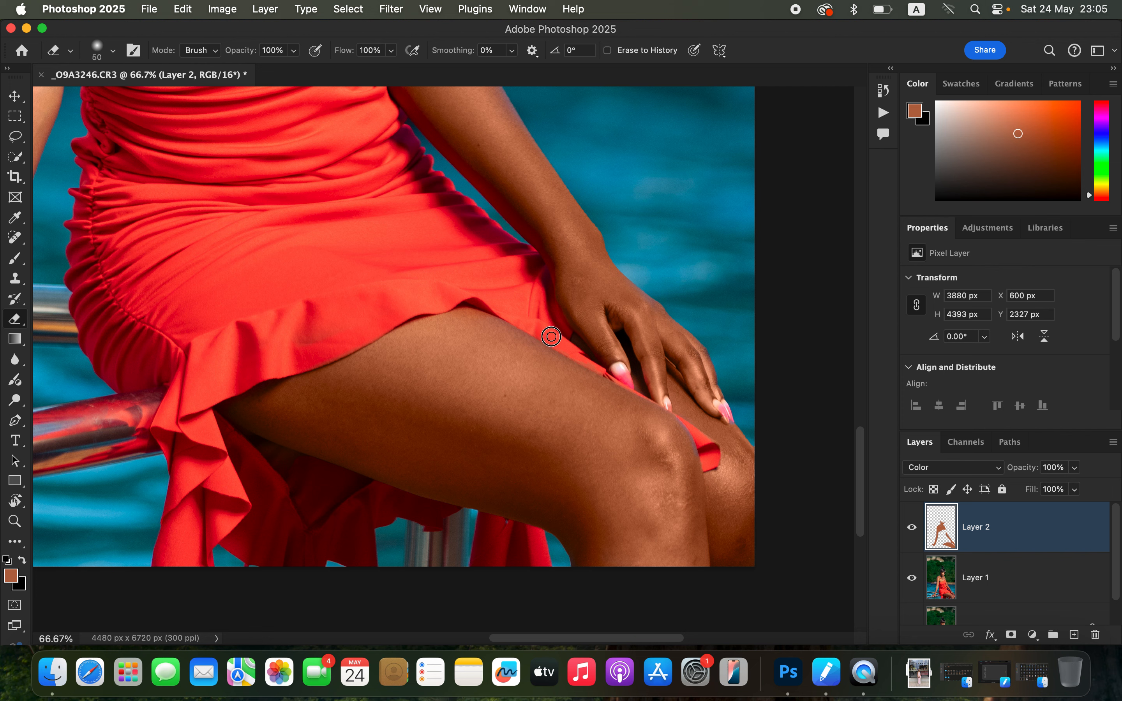
# Step: Paint the skin tone over the upper part of the ear with a 60 px brush
pyautogui.press('b')
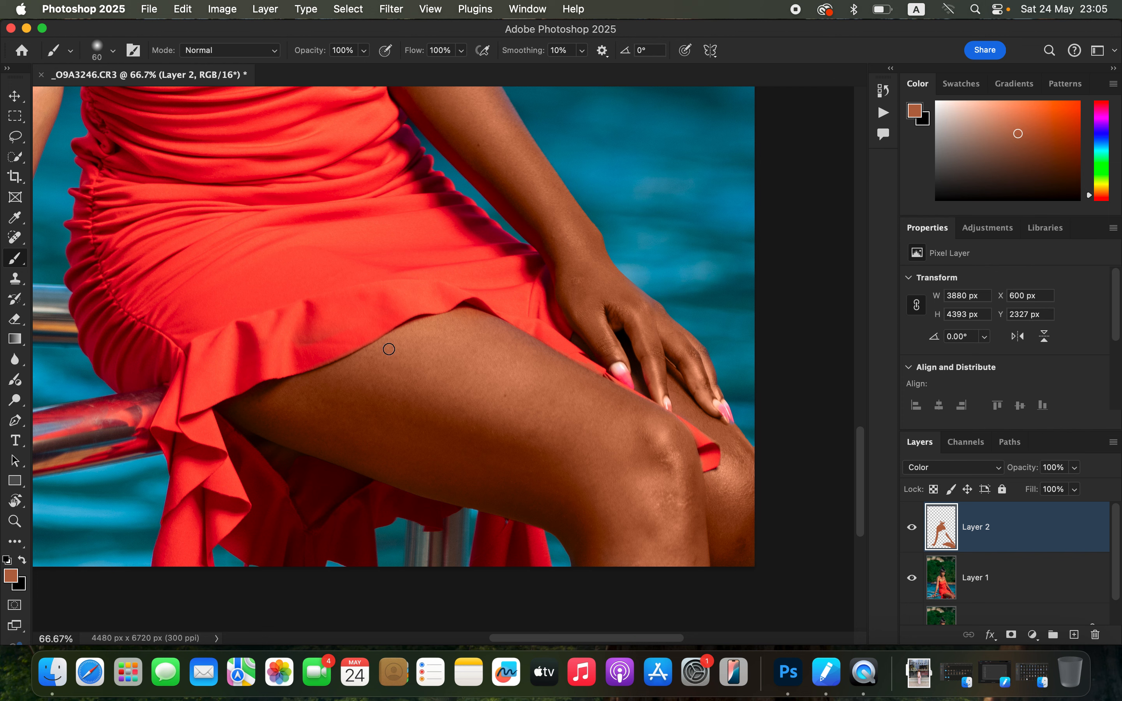
pyautogui.press('e')
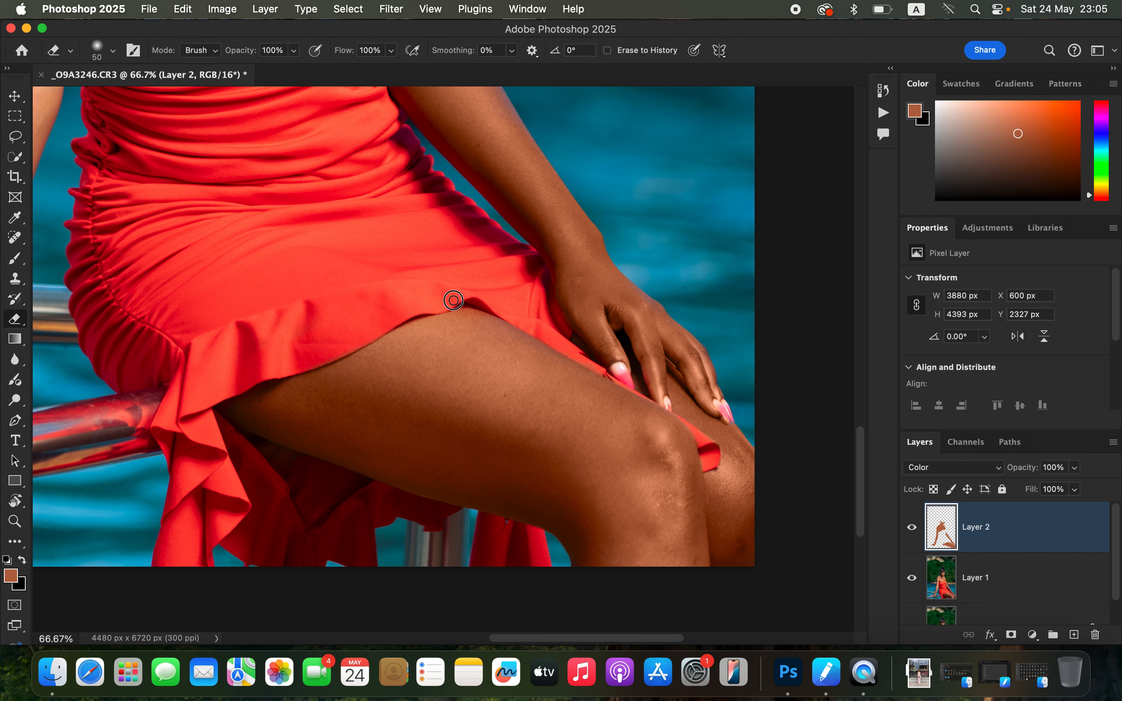
pyautogui.moveTo(480, 260)
pyautogui.mouseDown()
pyautogui.moveTo(571, 416)
pyautogui.moveTo(513, 359)
pyautogui.moveTo(551, 439)
pyautogui.mouseUp()
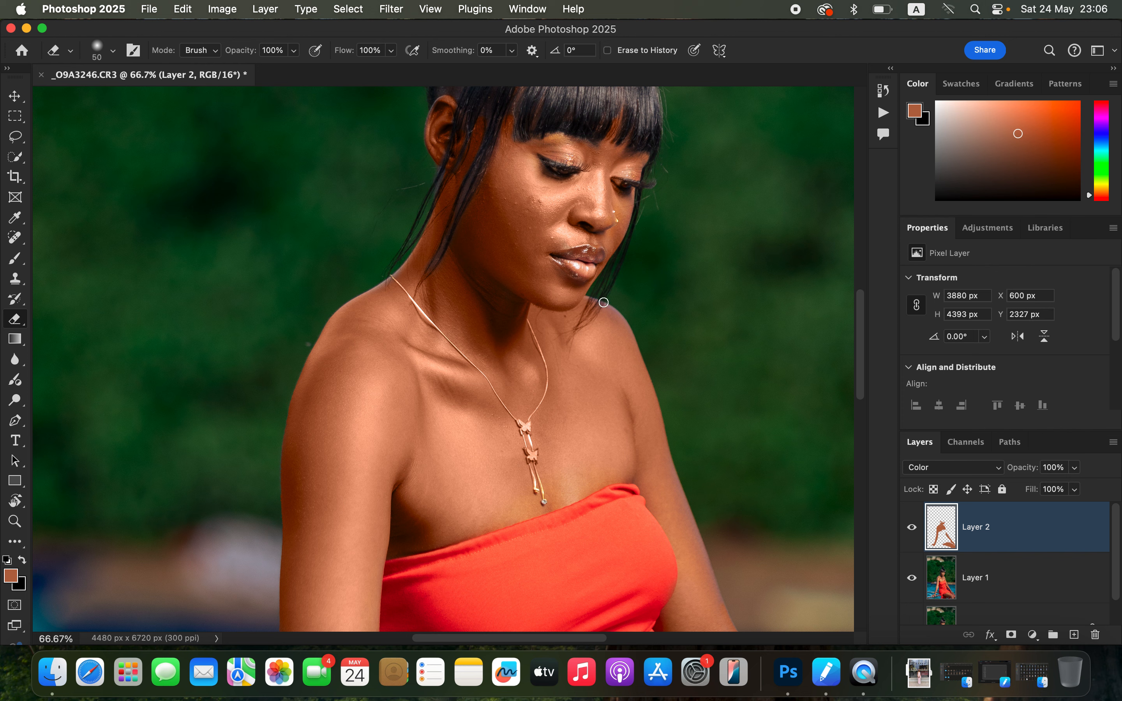
pyautogui.press('b')
pyautogui.click(443, 103)
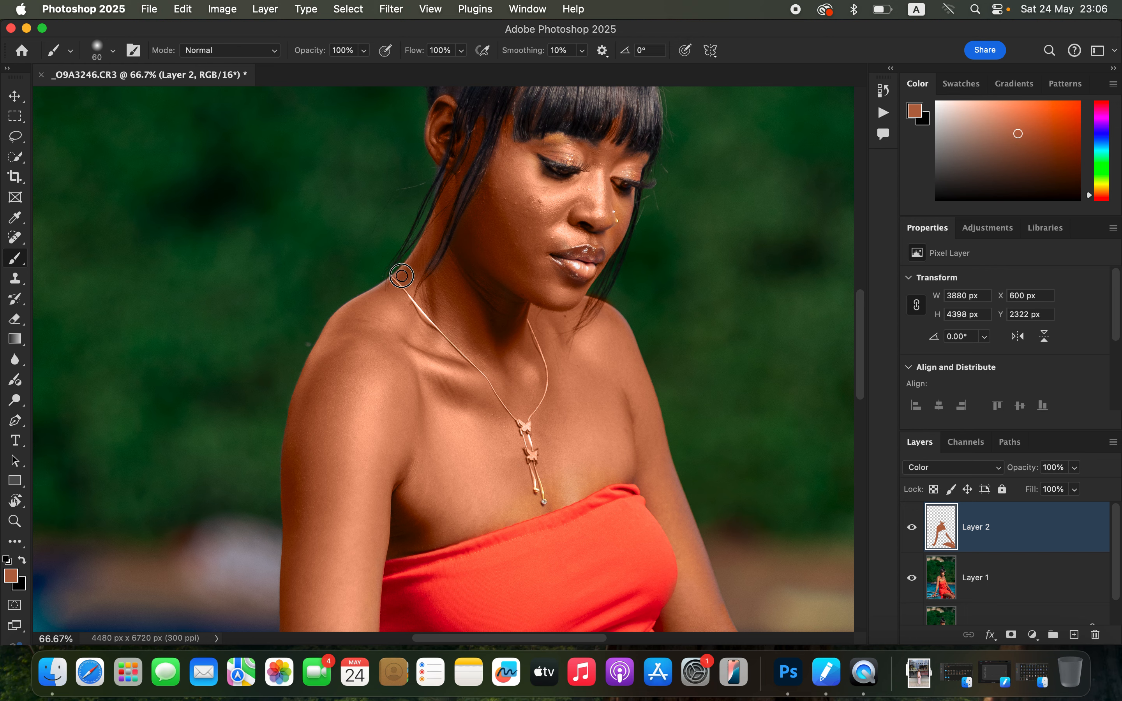
# Step: Lower the opacity of the skin-tone layer, Layer 2, to about 62% while judging the whole photo
pyautogui.press('super+minus')
pyautogui.press('super+minus')
pyautogui.press('super+minus')
pyautogui.press('super+minus')
pyautogui.press('super+minus')
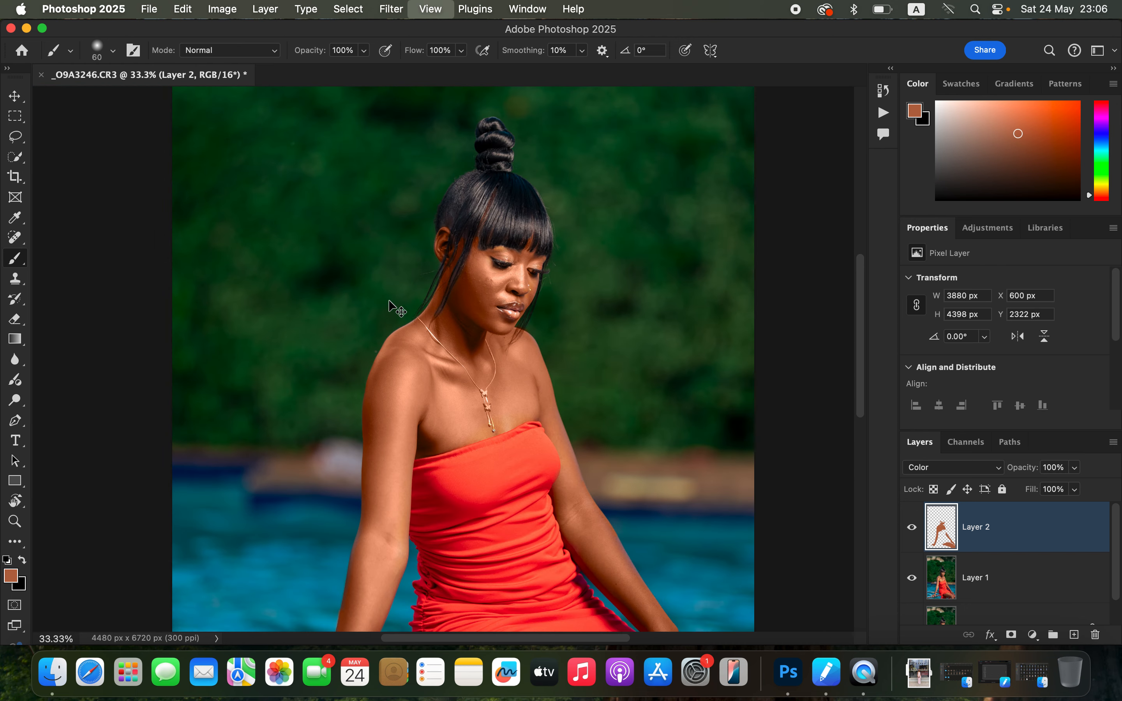
pyautogui.press('super+equal')
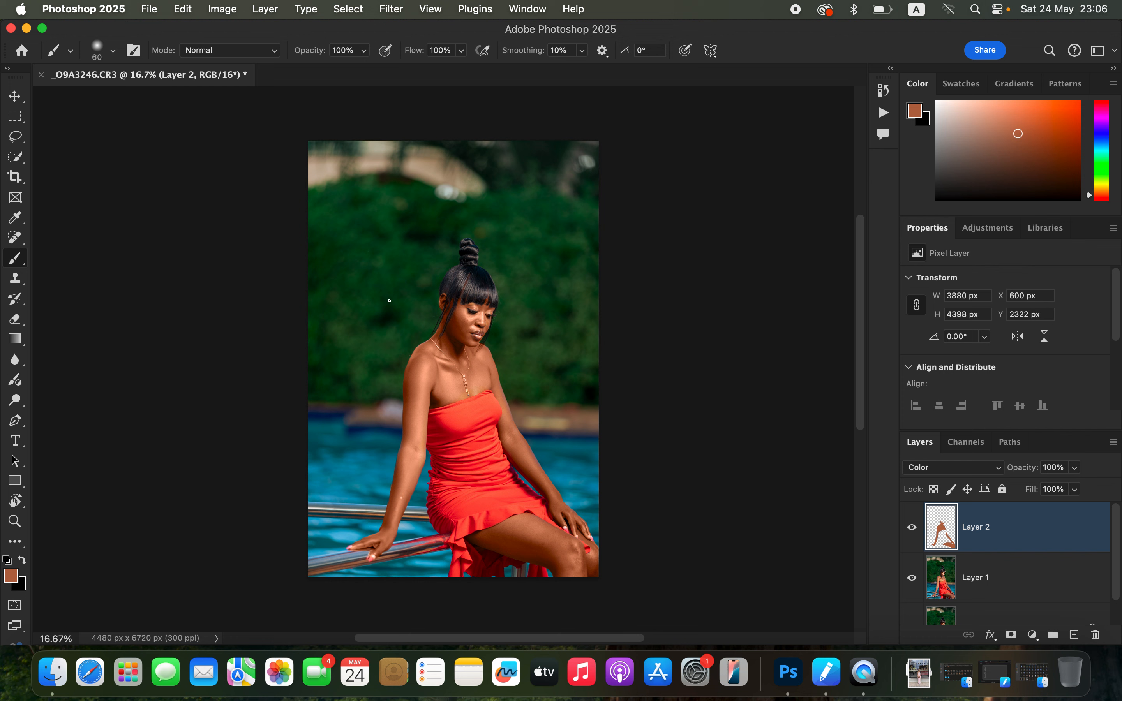
pyautogui.click(1075, 467)
pyautogui.moveTo(1079, 486); pyautogui.dragTo(1049, 491)
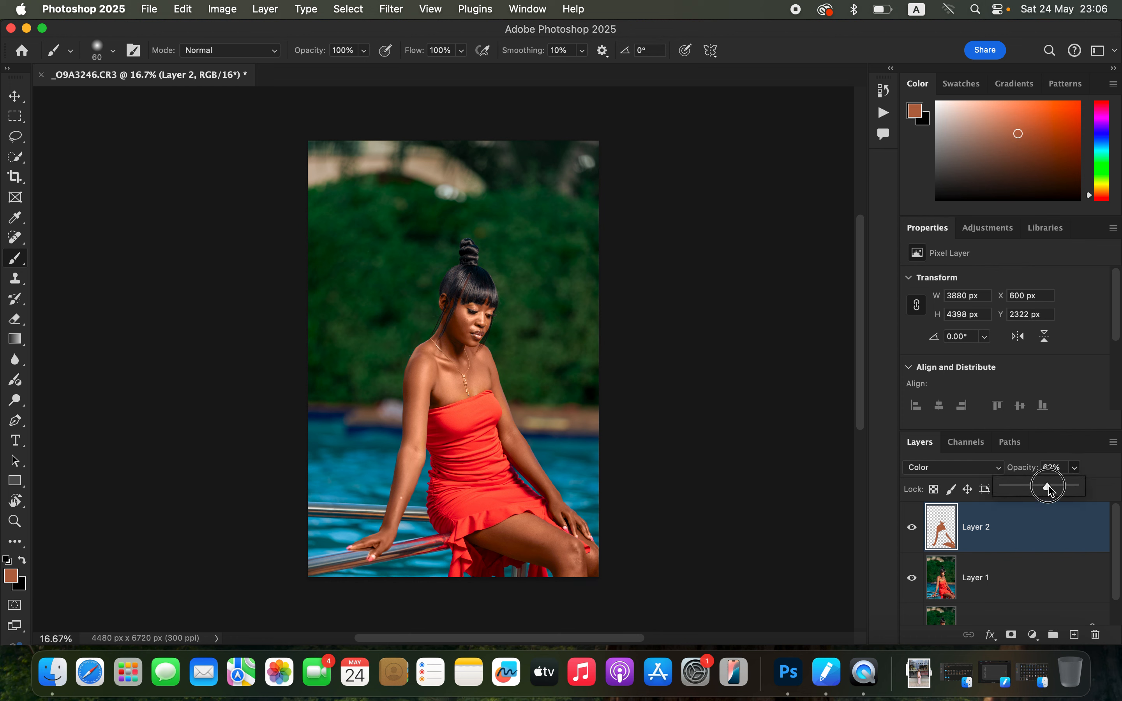
pyautogui.moveTo(1051, 492); pyautogui.dragTo(1049, 490)
# Step: Add a Hue/Saturation adjustment layer and set the Lightness of the Reds to -7
pyautogui.click(1034, 637)
pyautogui.moveTo(1037, 643)
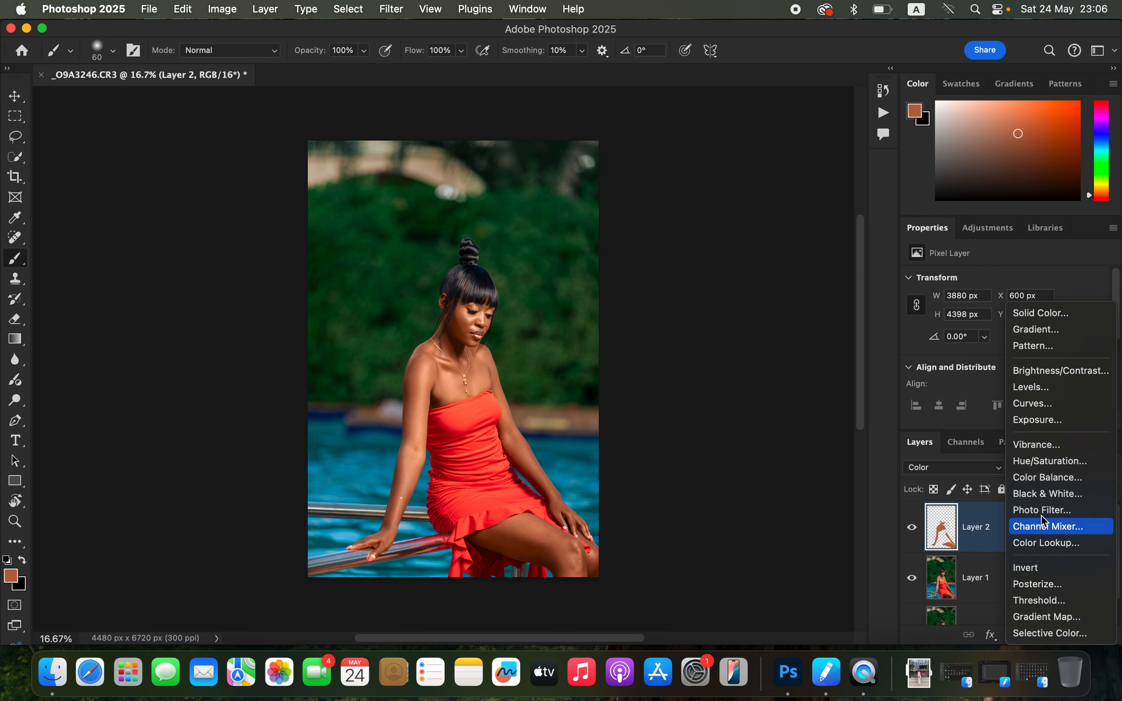
pyautogui.click(1058, 462)
pyautogui.click(1001, 302)
pyautogui.click(1001, 312)
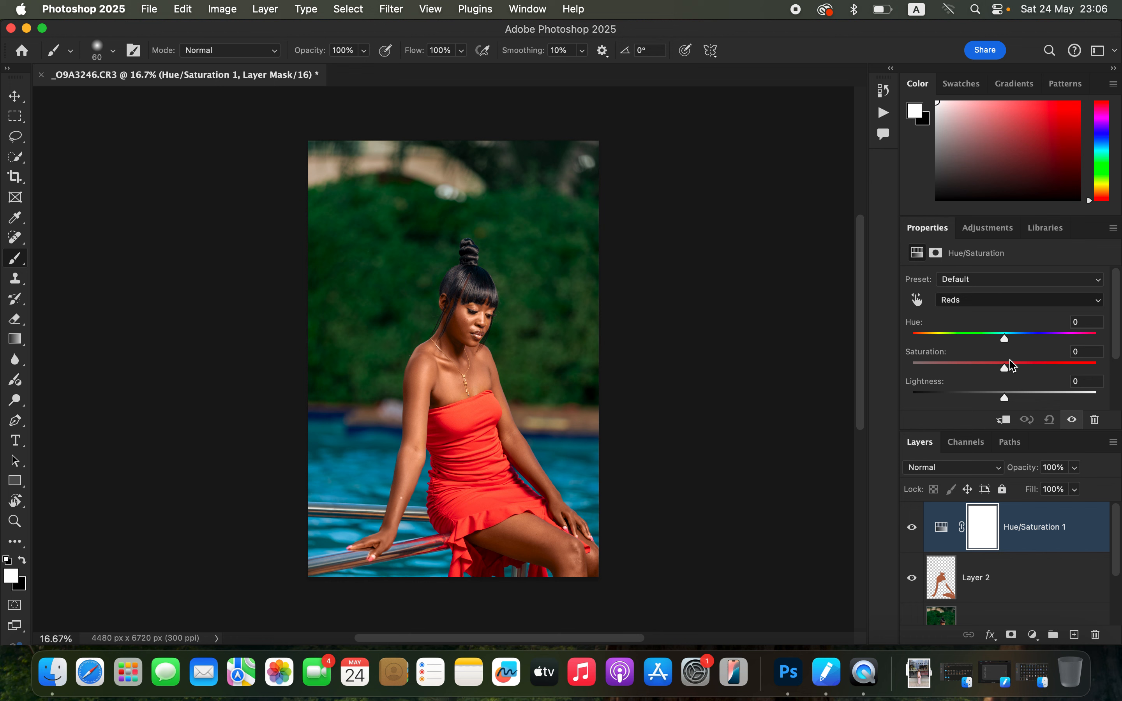
pyautogui.moveTo(1005, 394); pyautogui.dragTo(999, 397)
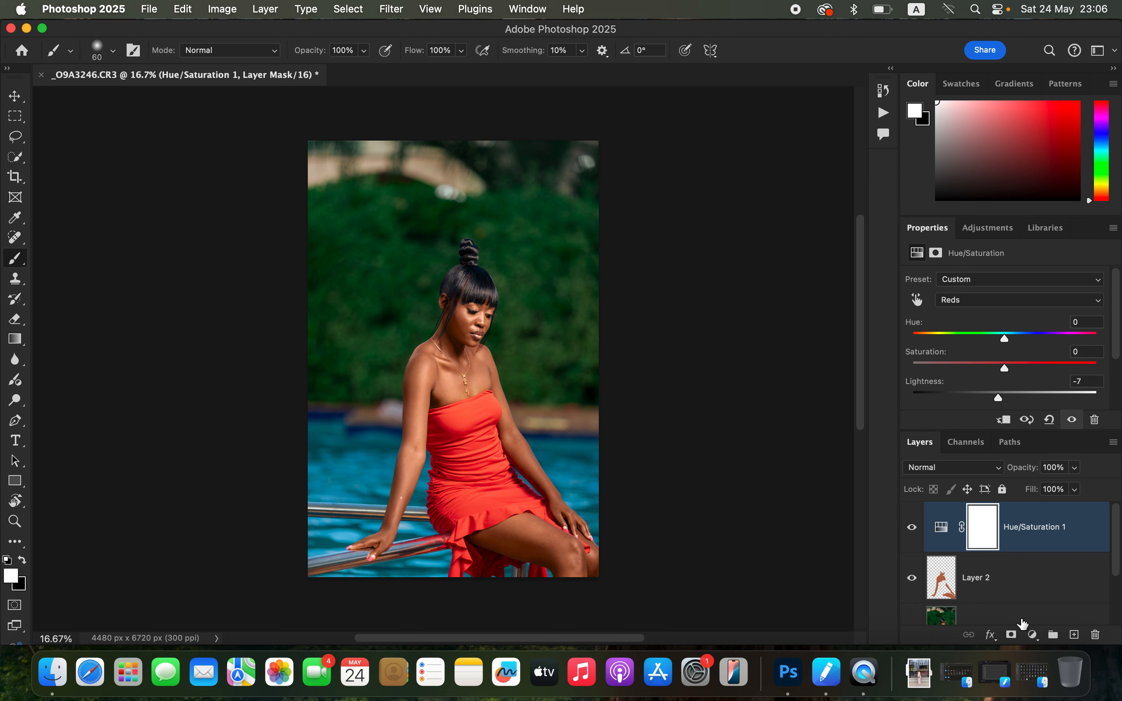
# Step: Add a Black & White adjustment layer in Multiply blend mode at 2% opacity
pyautogui.click(1032, 635)
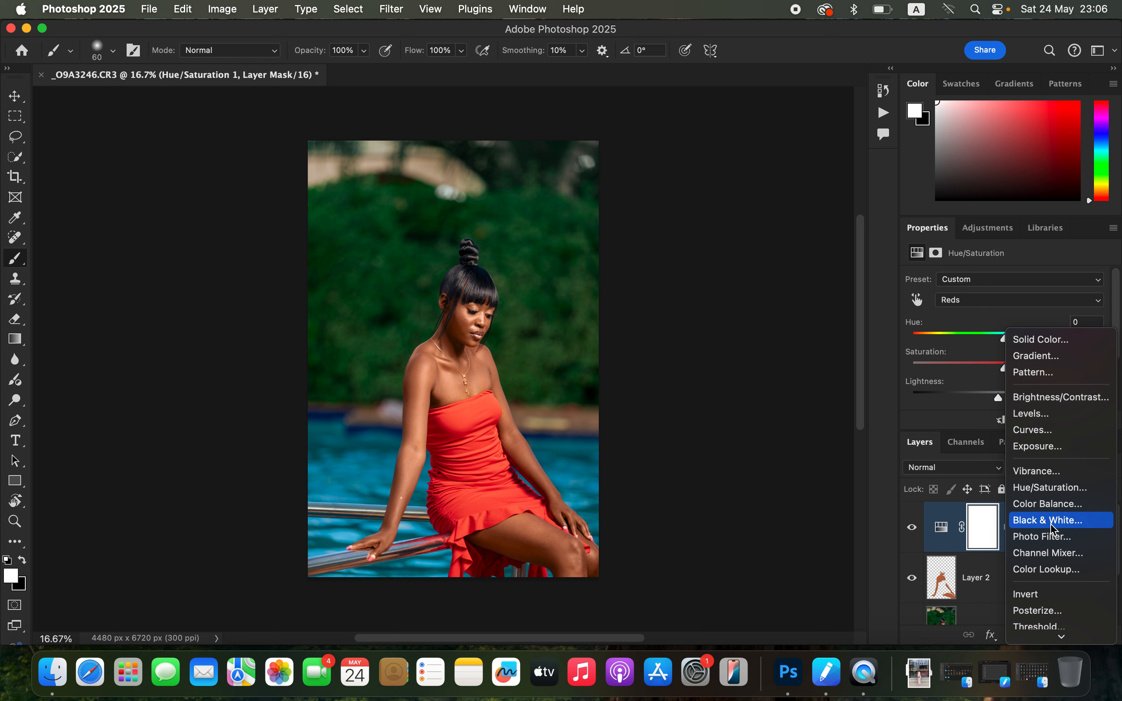
pyautogui.click(1053, 529)
pyautogui.click(964, 468)
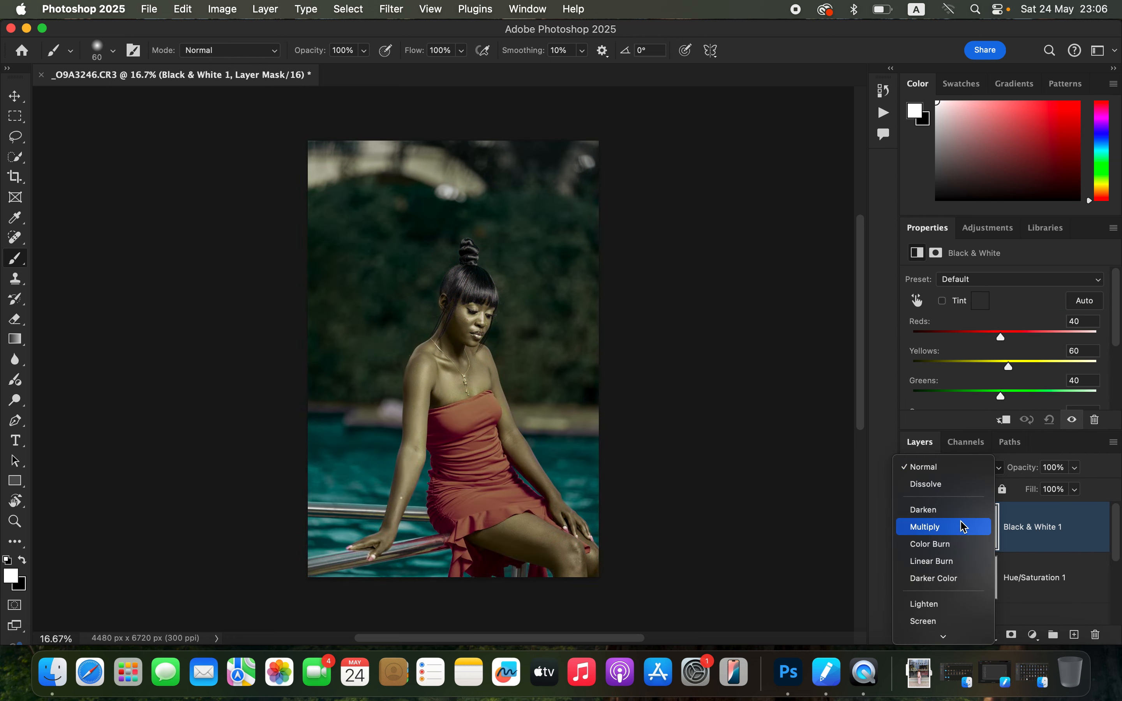
pyautogui.click(962, 528)
pyautogui.click(1075, 468)
pyautogui.moveTo(1067, 482); pyautogui.dragTo(1009, 492)
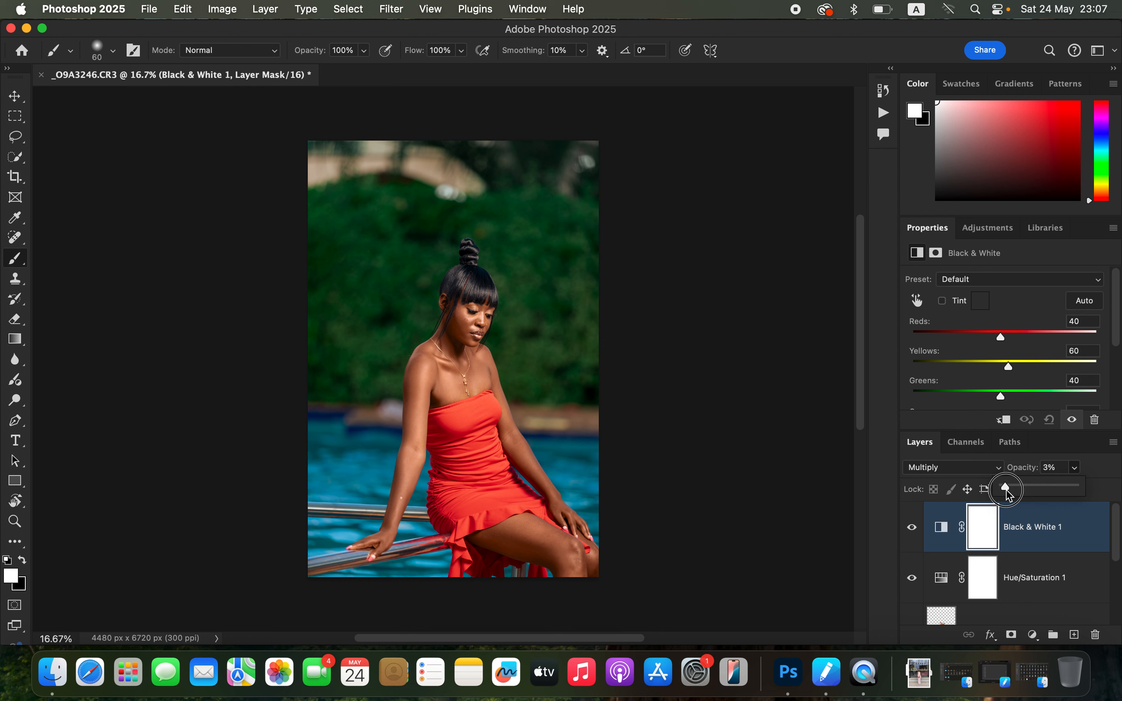
pyautogui.moveTo(1010, 496); pyautogui.dragTo(1009, 495)
# Step: Add a Selective Color adjustment layer and set Cyan to +3% for the Blacks
pyautogui.click(1034, 635)
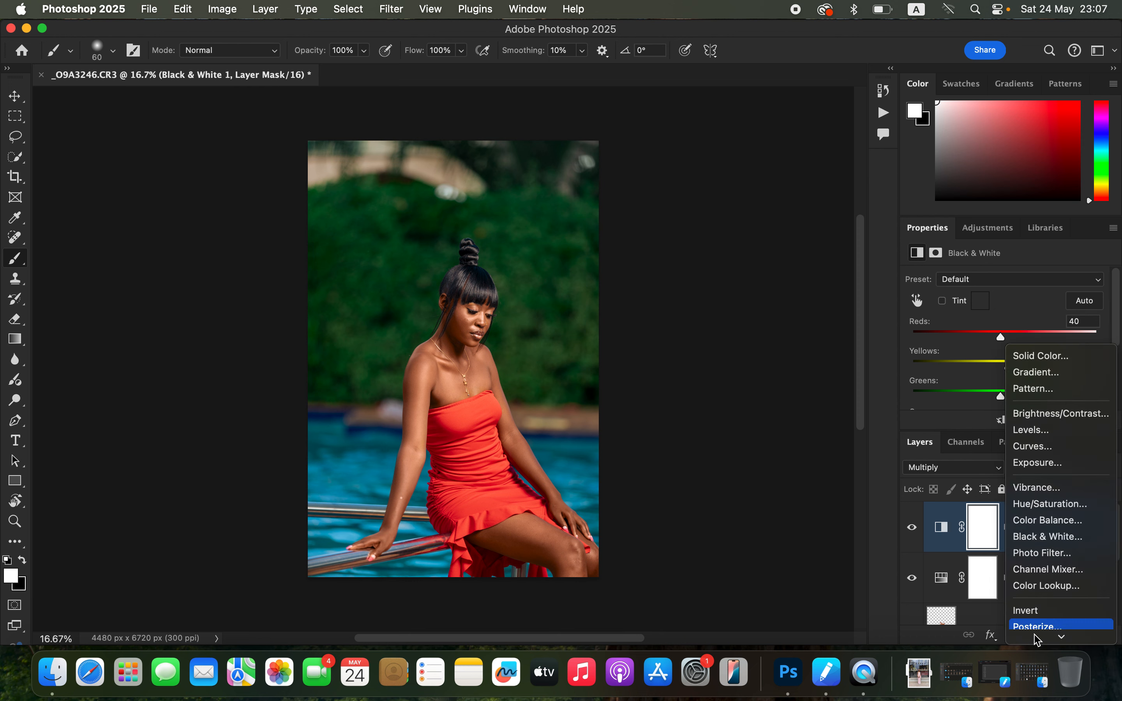
pyautogui.click(1047, 636)
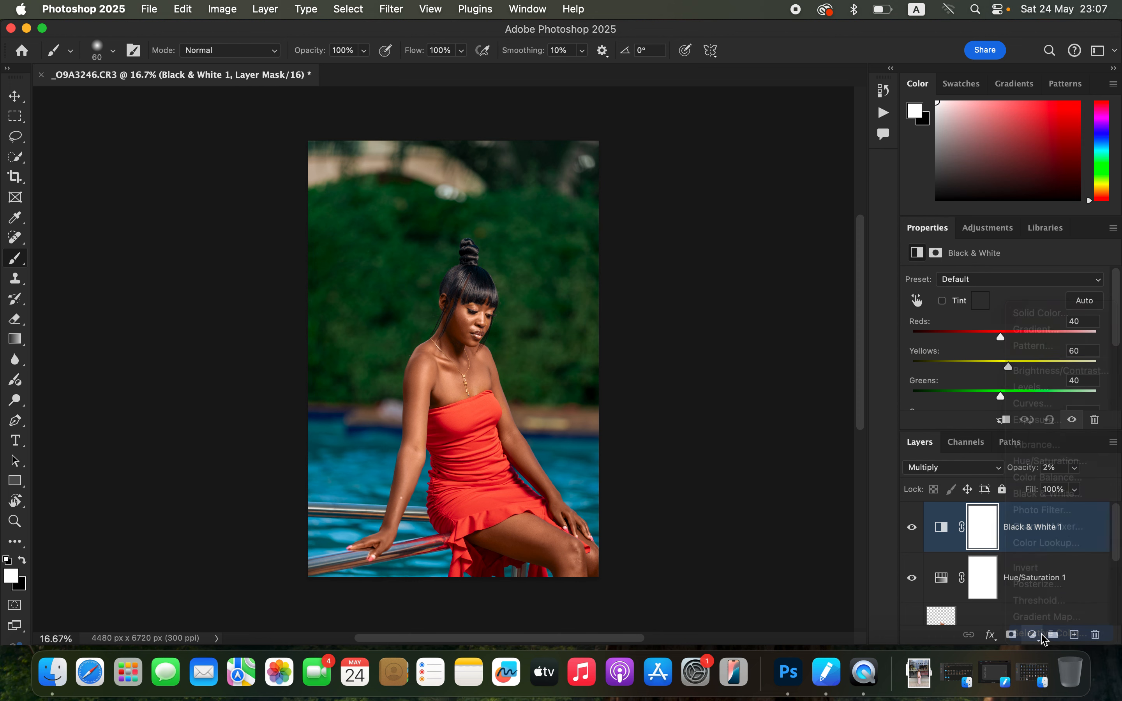
pyautogui.click(1004, 297)
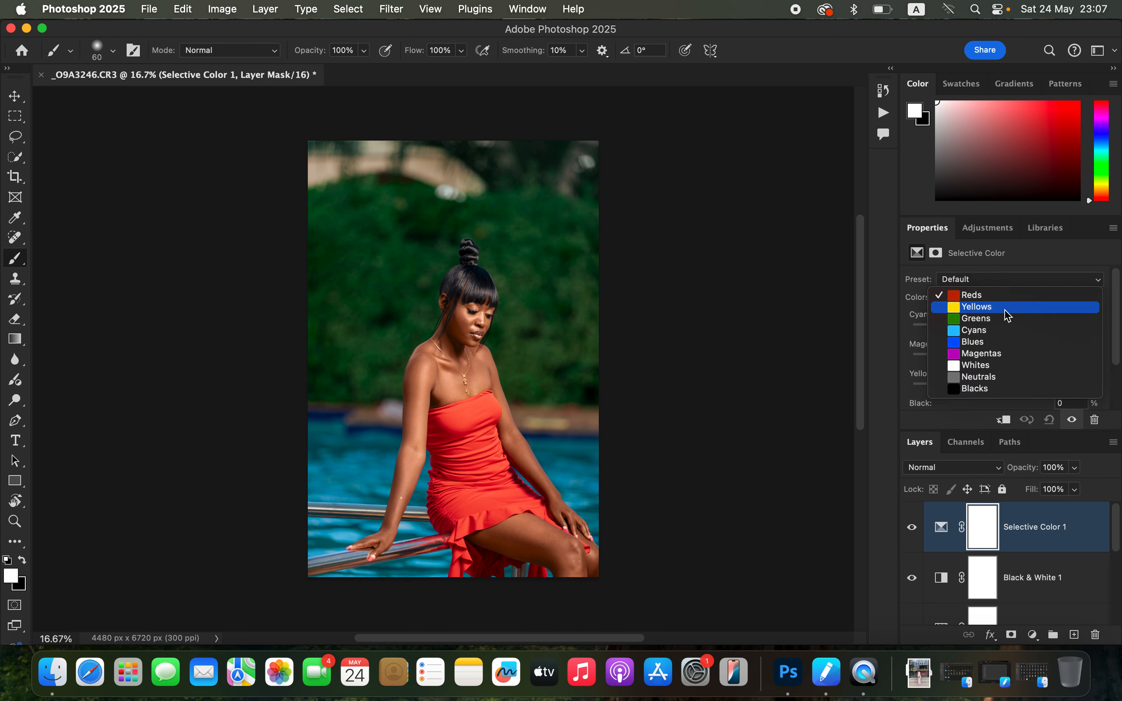
pyautogui.click(1000, 392)
pyautogui.moveTo(1005, 329)
pyautogui.mouseDown()
pyautogui.moveTo(1039, 329)
pyautogui.moveTo(1004, 328)
pyautogui.moveTo(1031, 332)
pyautogui.moveTo(1012, 334)
pyautogui.mouseUp()
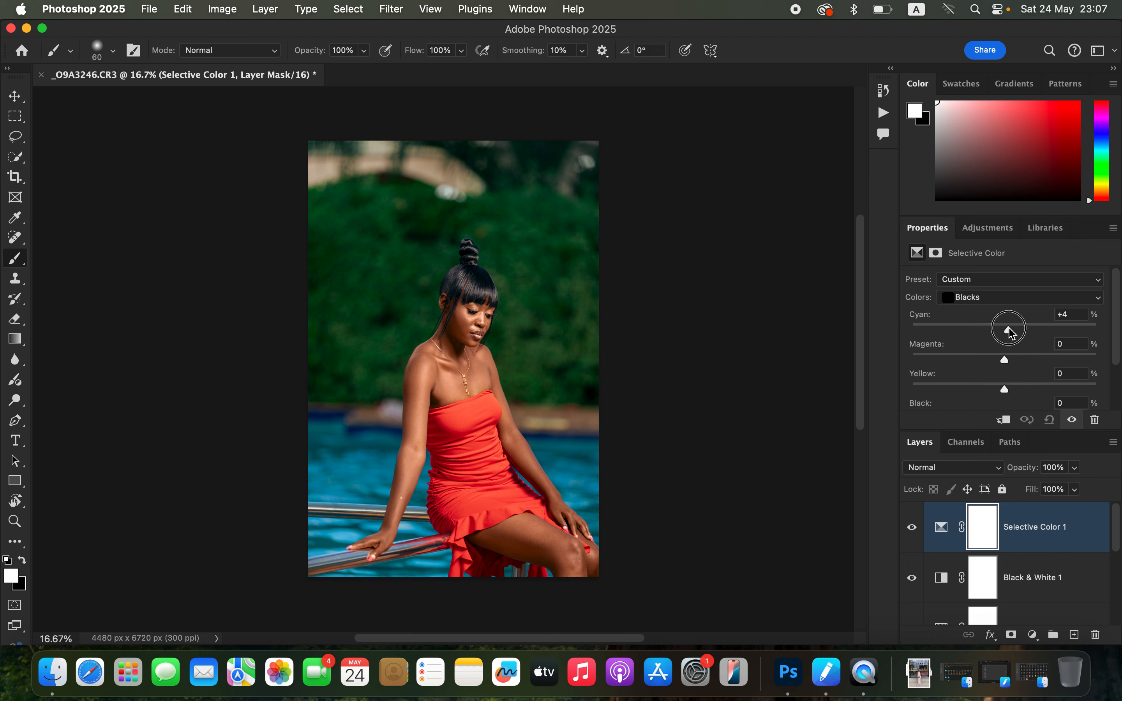
pyautogui.moveTo(1010, 332); pyautogui.dragTo(1008, 331)
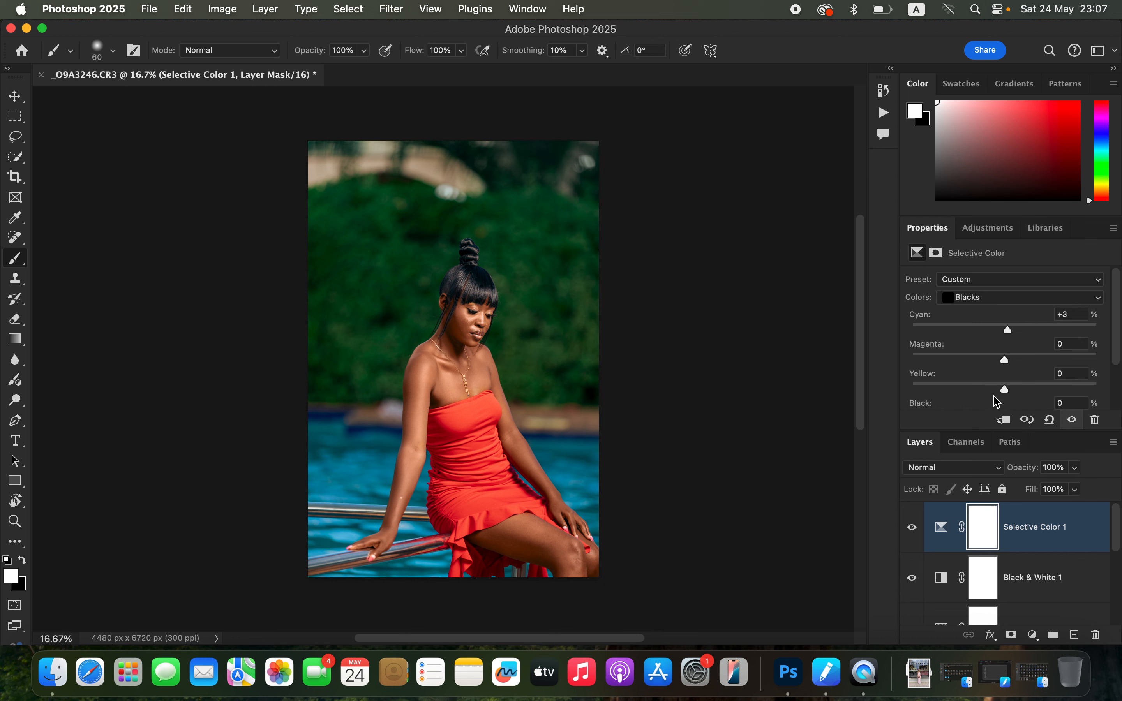
# Step: Compare the edit with the original by toggling the visibility of every layer except Background
pyautogui.scroll(-5, 1118, 547)
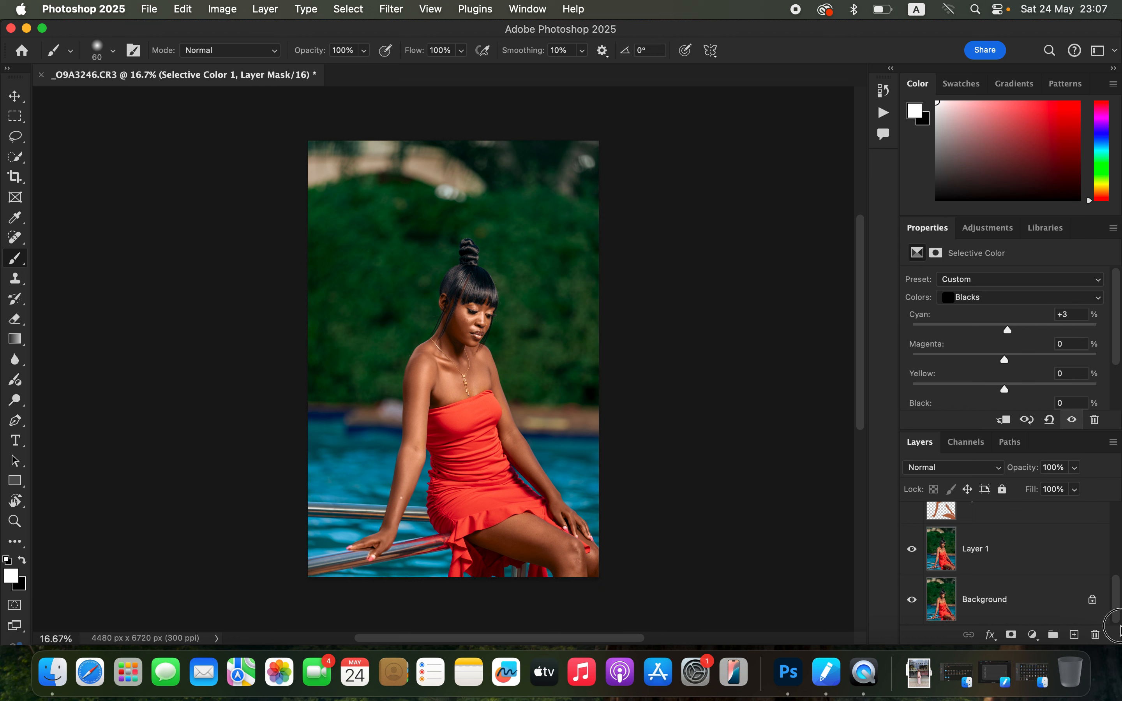
pyautogui.keyDown('alt'); pyautogui.click(913, 600); pyautogui.keyUp('alt')
pyautogui.keyDown('alt'); pyautogui.click(912, 600); pyautogui.keyUp('alt')
pyautogui.keyDown('alt'); pyautogui.click(913, 600); pyautogui.keyUp('alt')
pyautogui.keyDown('alt'); pyautogui.click(913, 601); pyautogui.keyUp('alt')
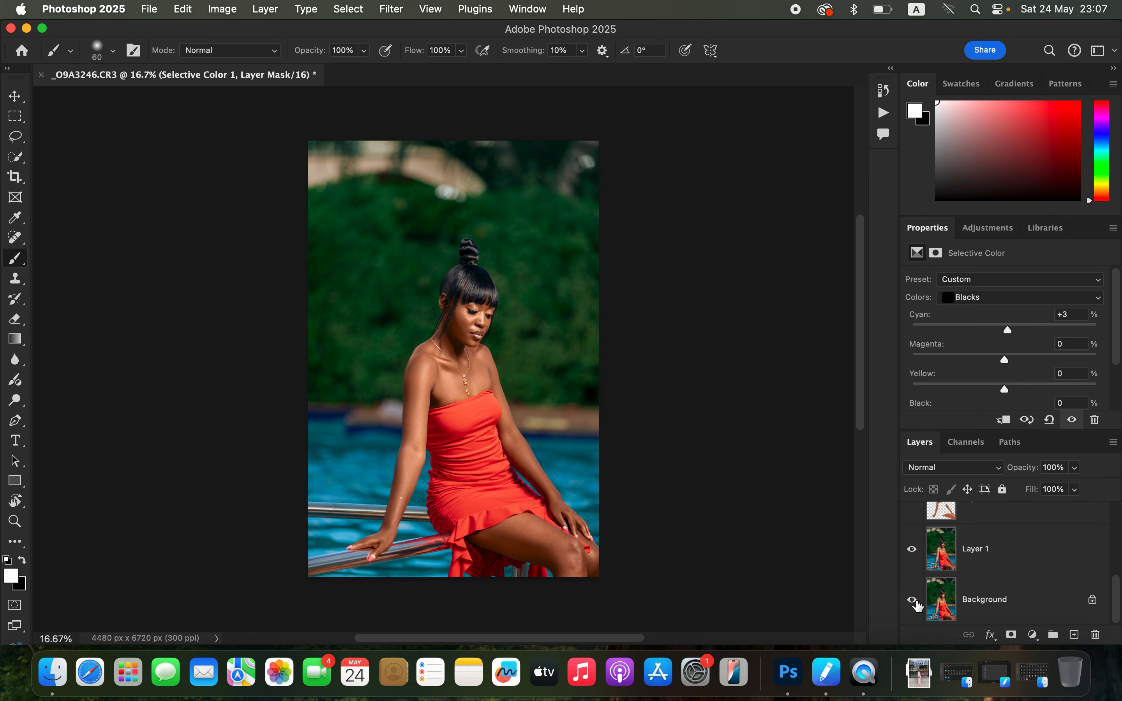